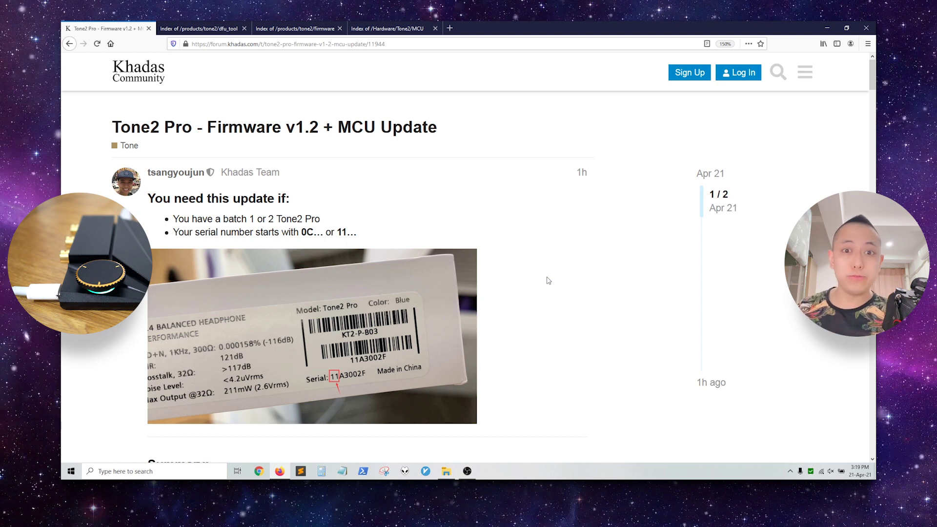
# - Highlight the batch 1 or 2 note, enlarge the label photo to read serial 11A3002F, then scroll to Summary
pyautogui.hotkey('ctrl', 'l')
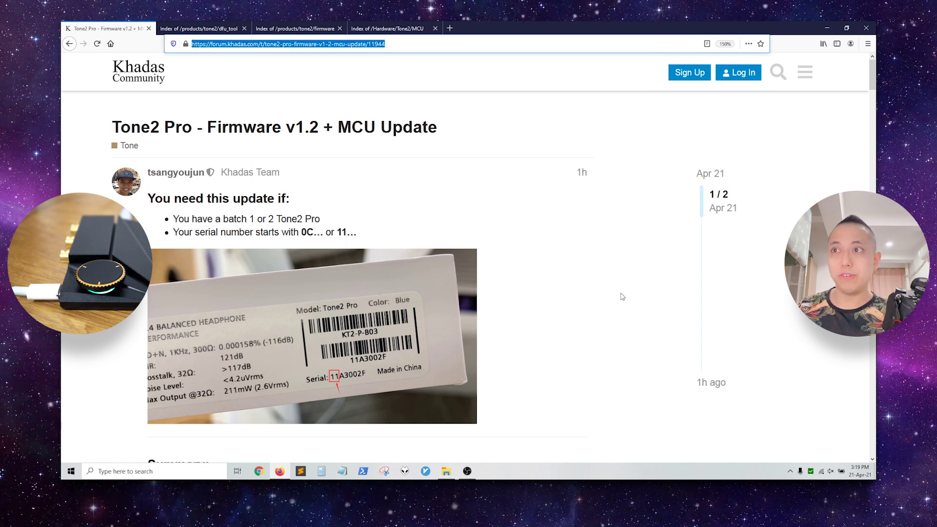
pyautogui.click(616, 299)
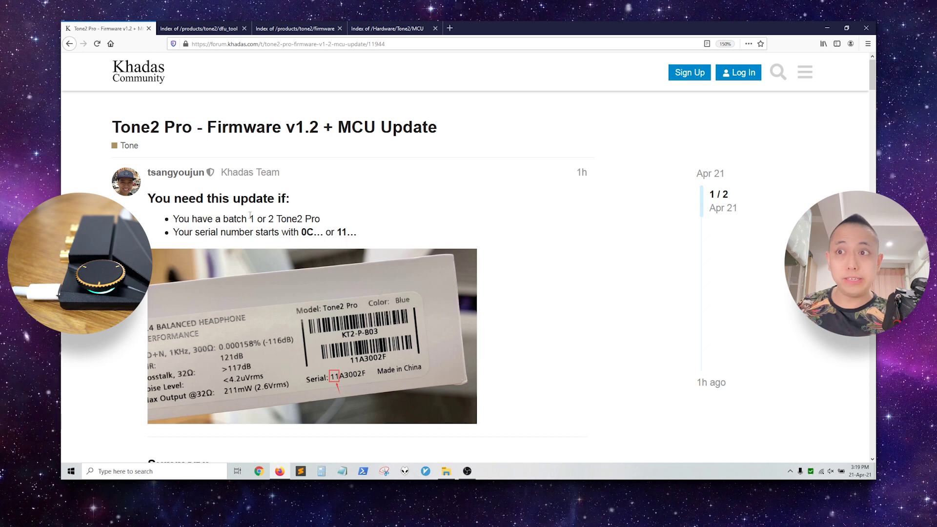
pyautogui.moveTo(224, 218); pyautogui.dragTo(348, 235)
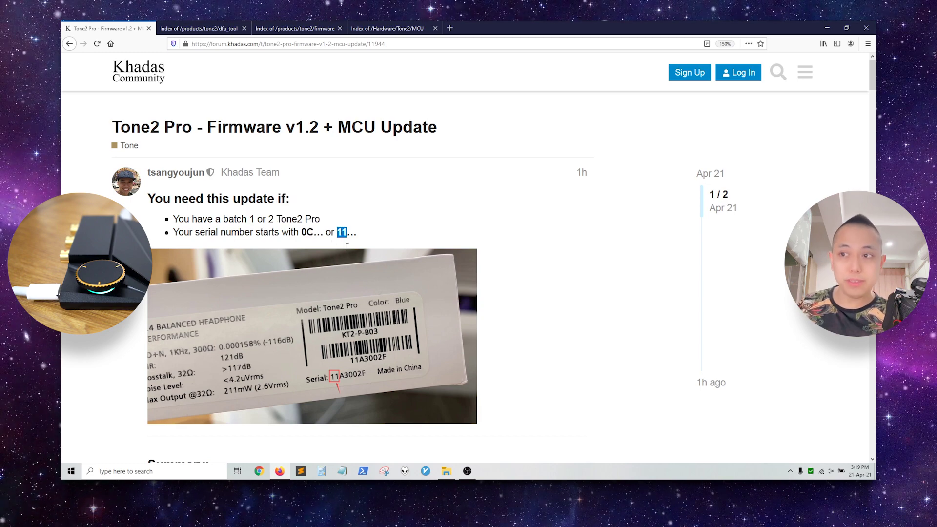
pyautogui.click(337, 383)
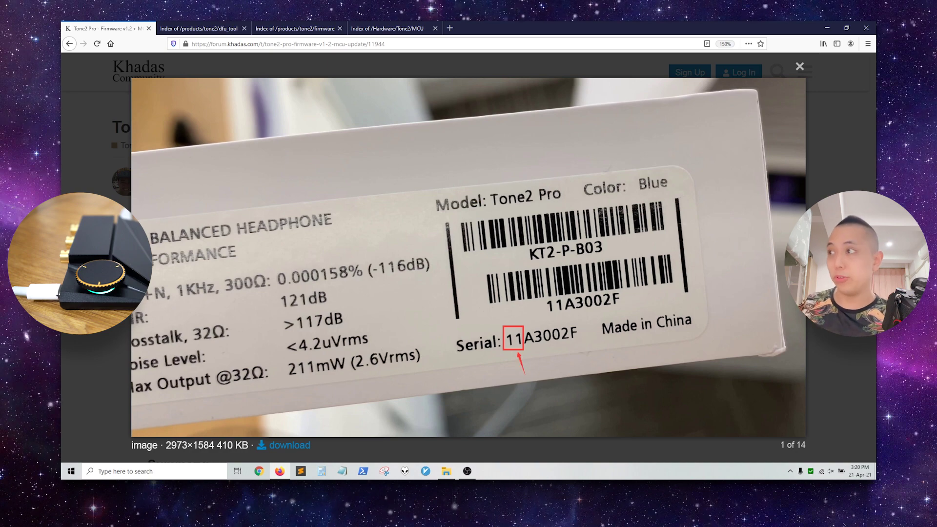
pyautogui.click(799, 67)
pyautogui.scroll(-5, 611, 300)
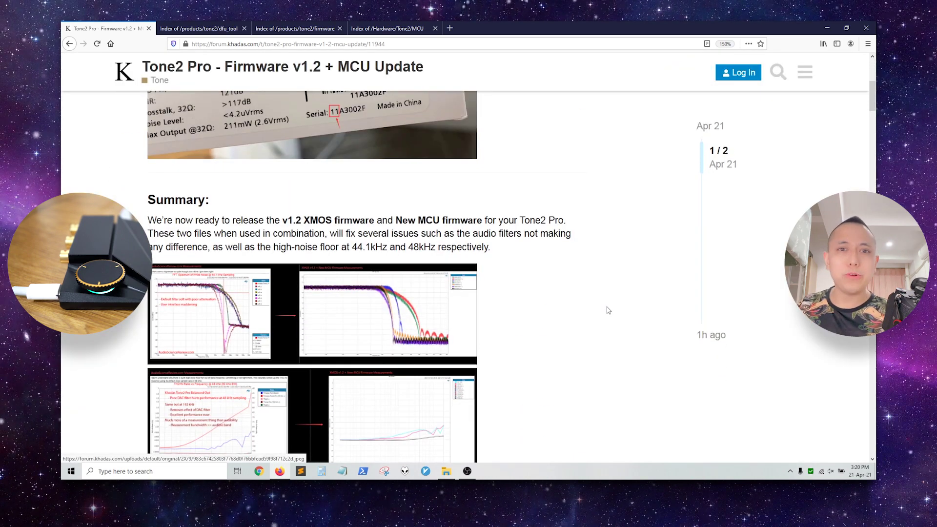
pyautogui.scroll(-2, 608, 310)
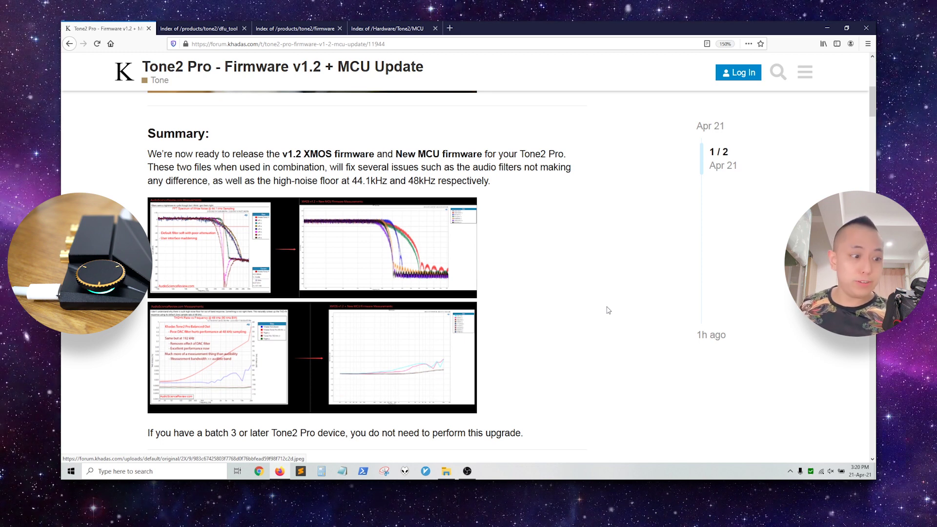
pyautogui.click(285, 228)
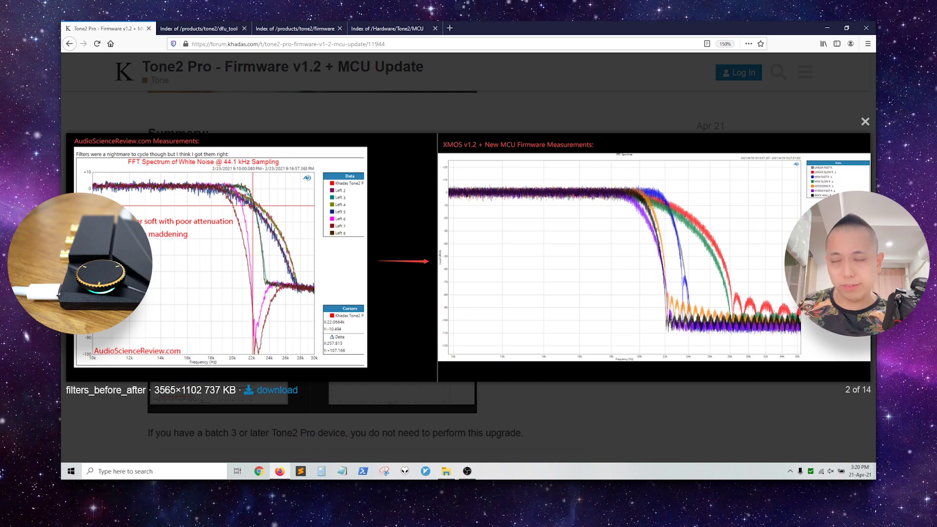
pyautogui.press('Escape')
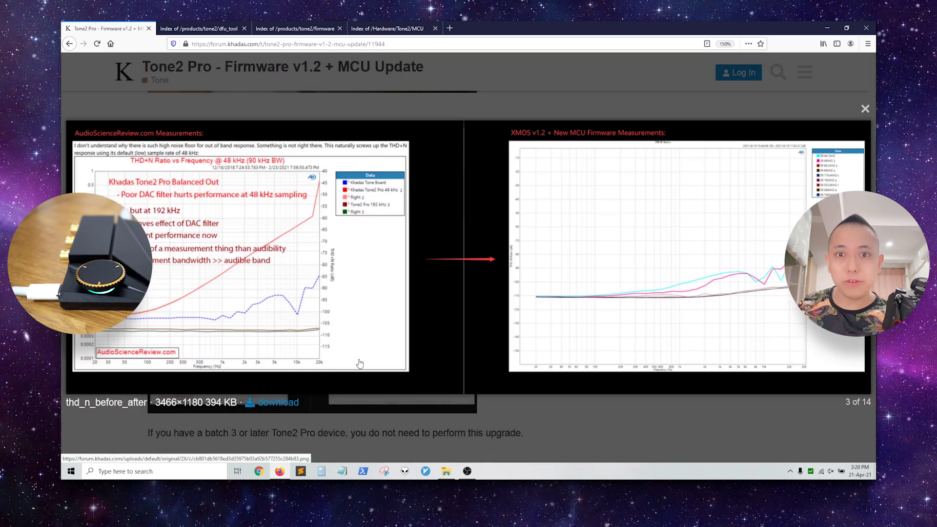
pyautogui.click(360, 364)
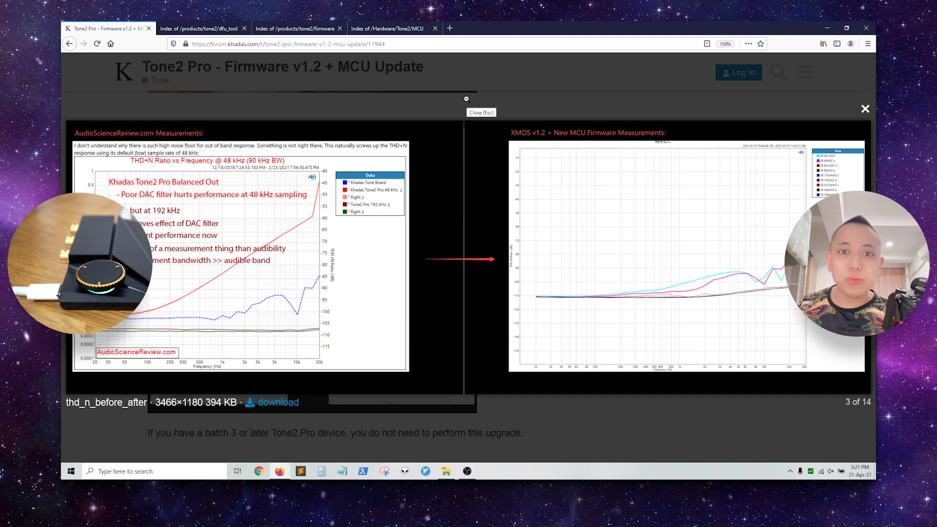
pyautogui.click(466, 98)
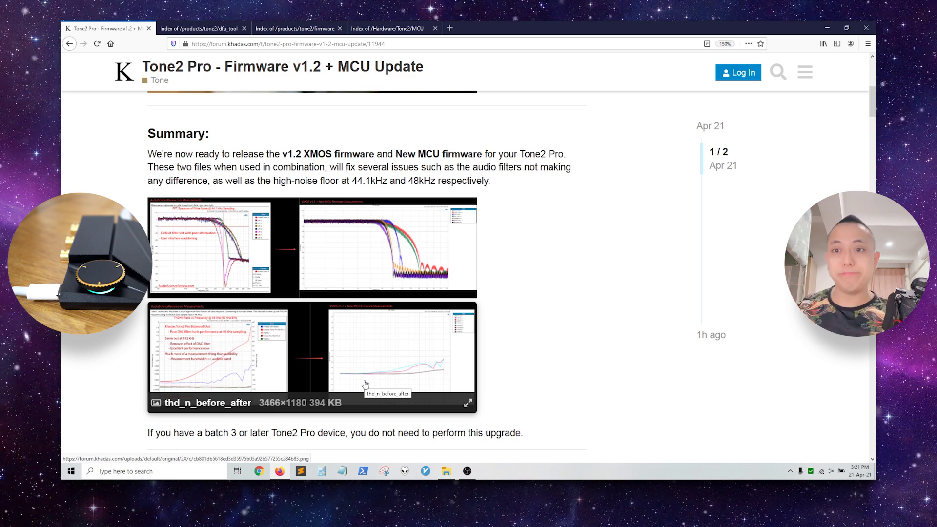
# - Highlight the New MCU firmware changelog lines: White Noise filter, 44.1 & 48kHz sweep, USB DFU upgrade
pyautogui.scroll(-6, 618, 396)
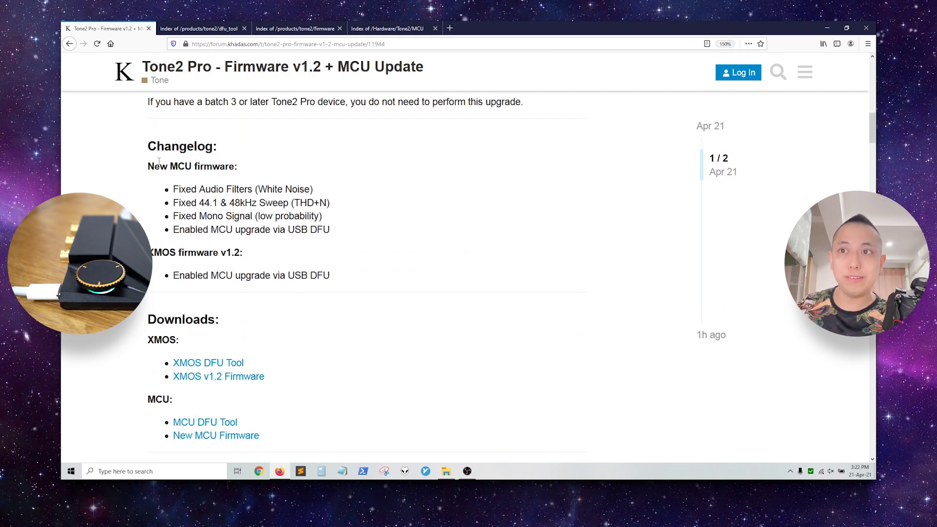
pyautogui.moveTo(147, 167); pyautogui.dragTo(259, 168)
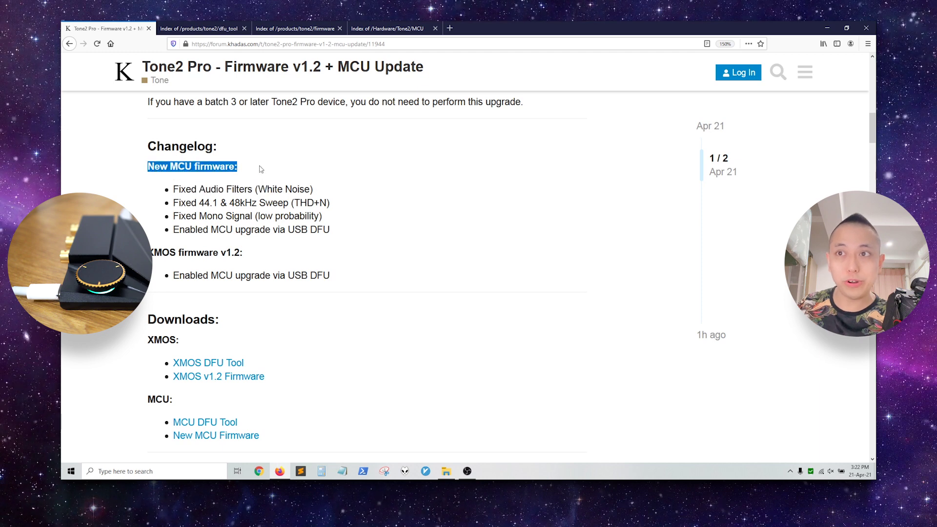
pyautogui.click(261, 170)
pyautogui.moveTo(172, 189); pyautogui.dragTo(333, 182)
pyautogui.click(333, 182)
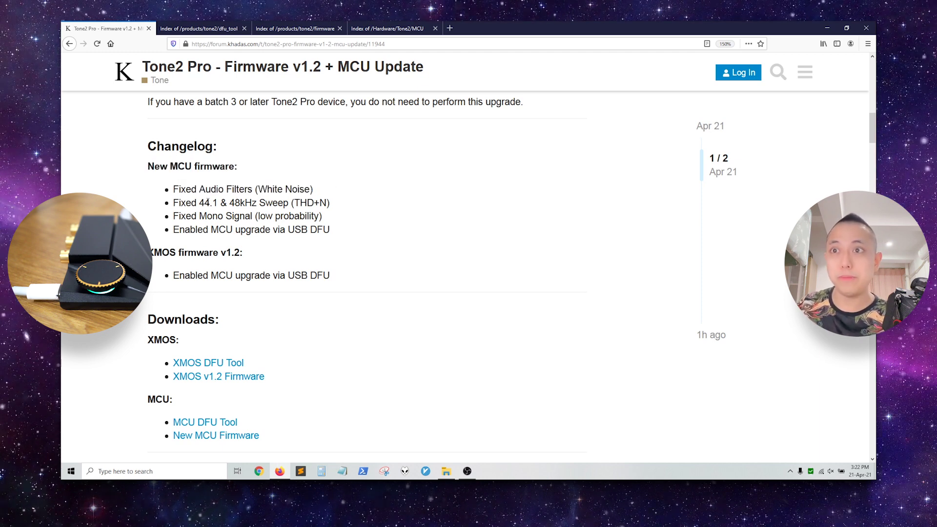
pyautogui.moveTo(172, 202); pyautogui.dragTo(341, 209)
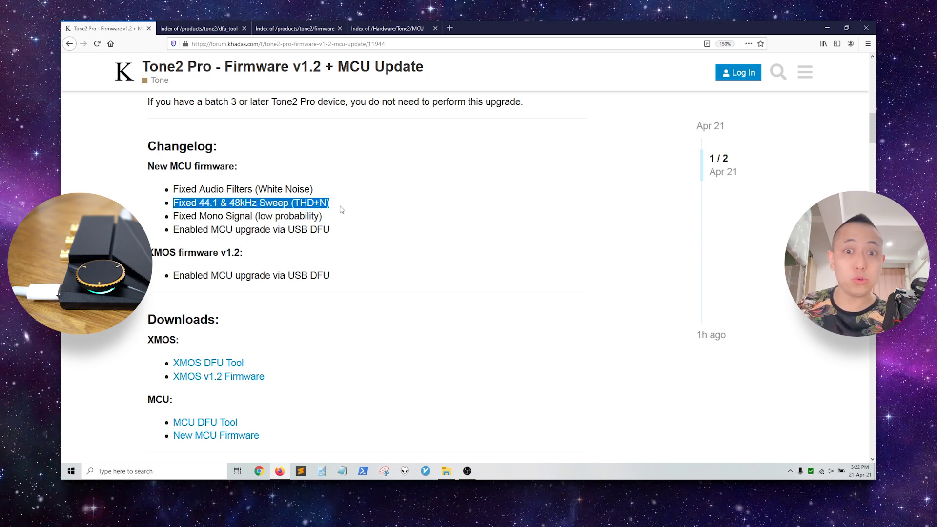
pyautogui.click(177, 215)
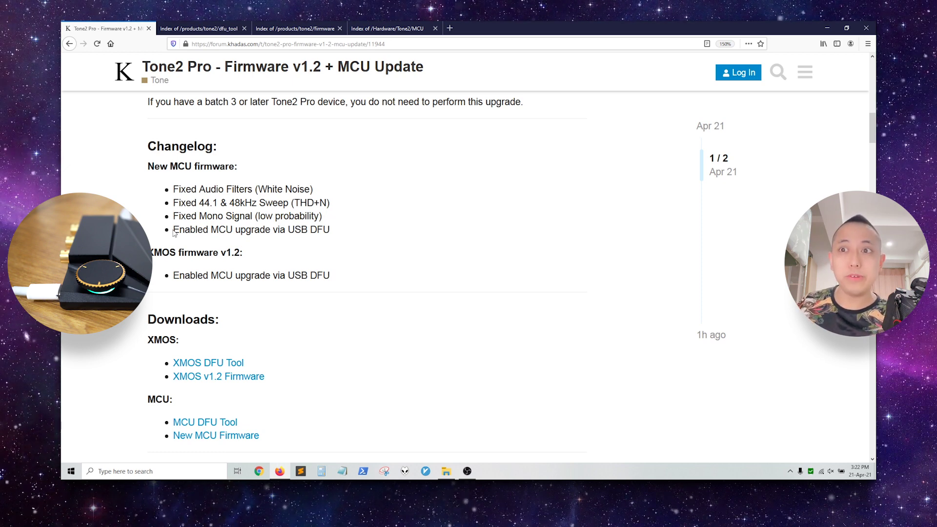
pyautogui.moveTo(174, 233); pyautogui.dragTo(342, 234)
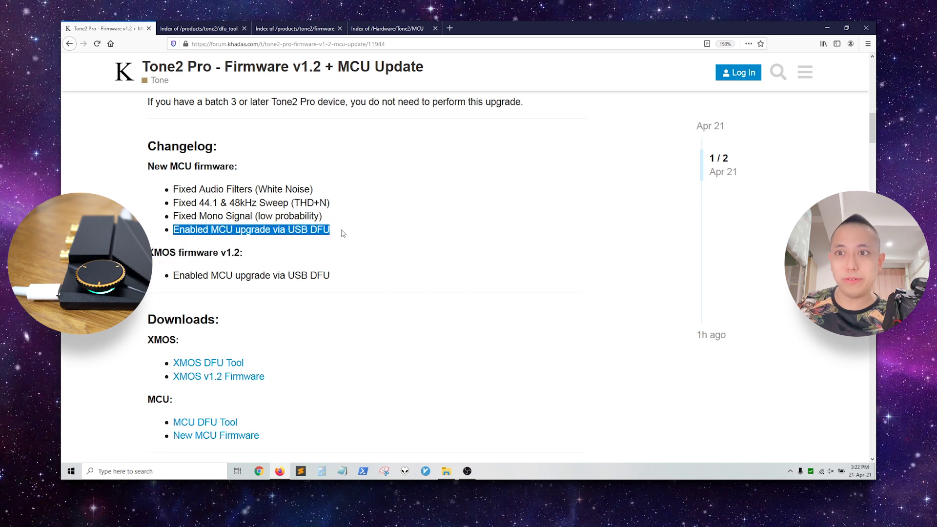
pyautogui.click(349, 236)
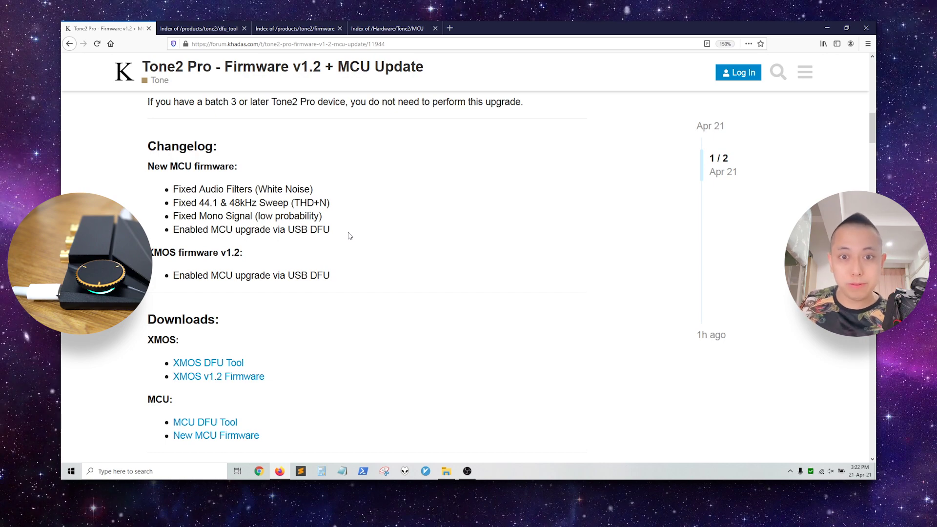
# - Highlight the XMOS firmware v1.2 heading and its Enabled MCU upgrade via USB DFU bullet
pyautogui.scroll(-1, 349, 236)
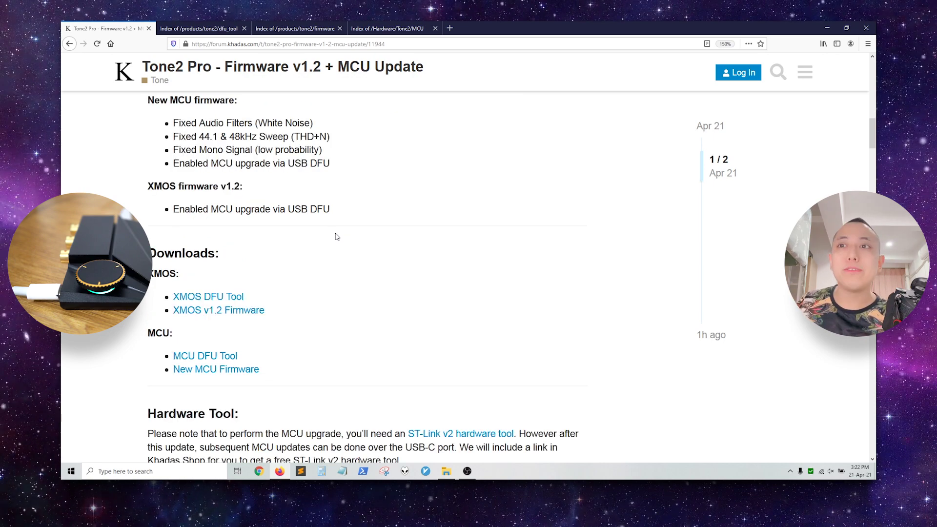
pyautogui.moveTo(147, 188); pyautogui.dragTo(253, 189)
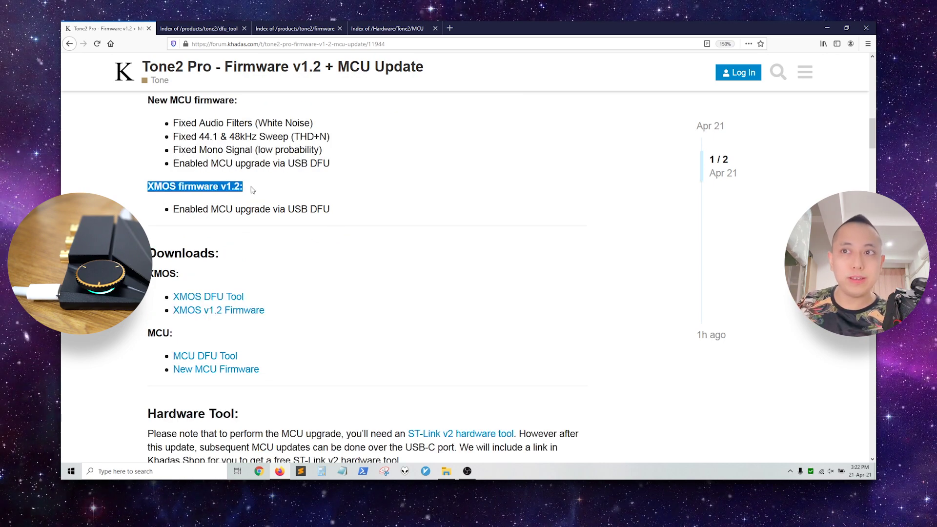
pyautogui.scroll(1, 252, 190)
pyautogui.moveTo(148, 166); pyautogui.dragTo(179, 169)
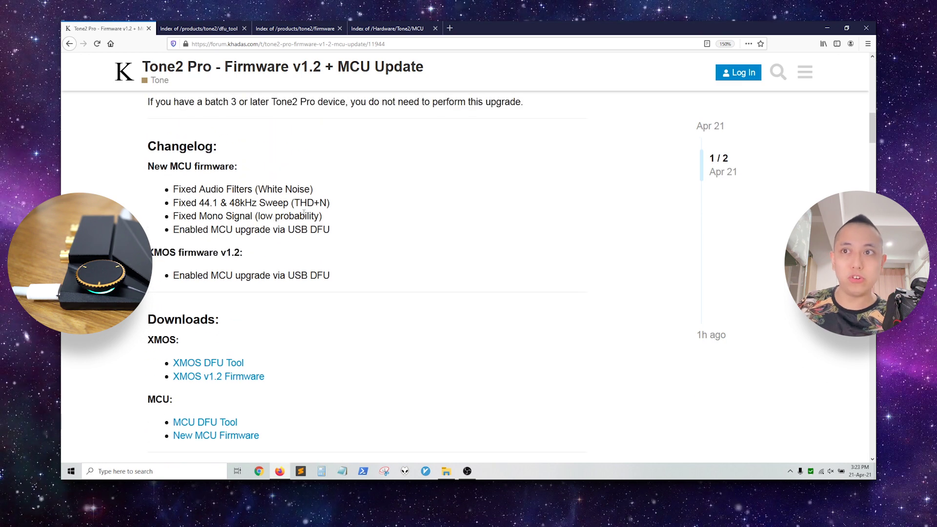
pyautogui.tripleClick(214, 166)
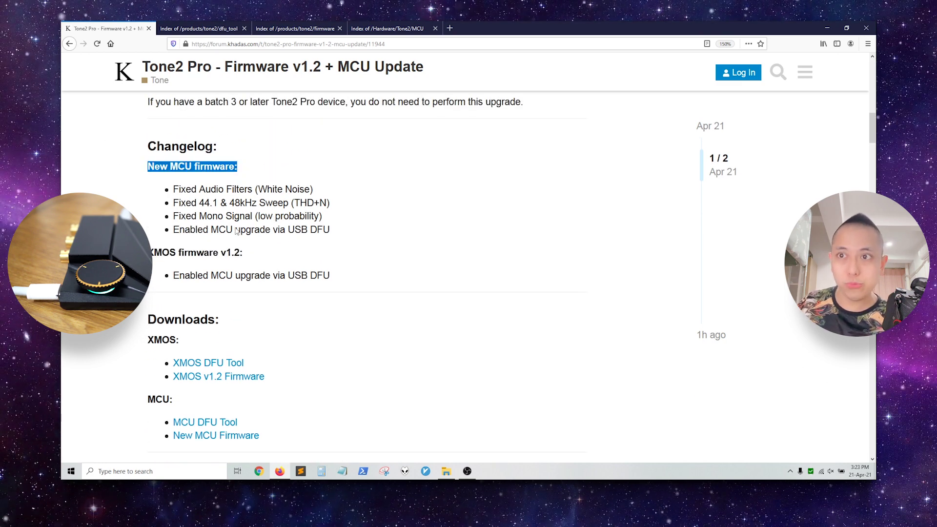
pyautogui.moveTo(215, 167); pyautogui.dragTo(174, 278)
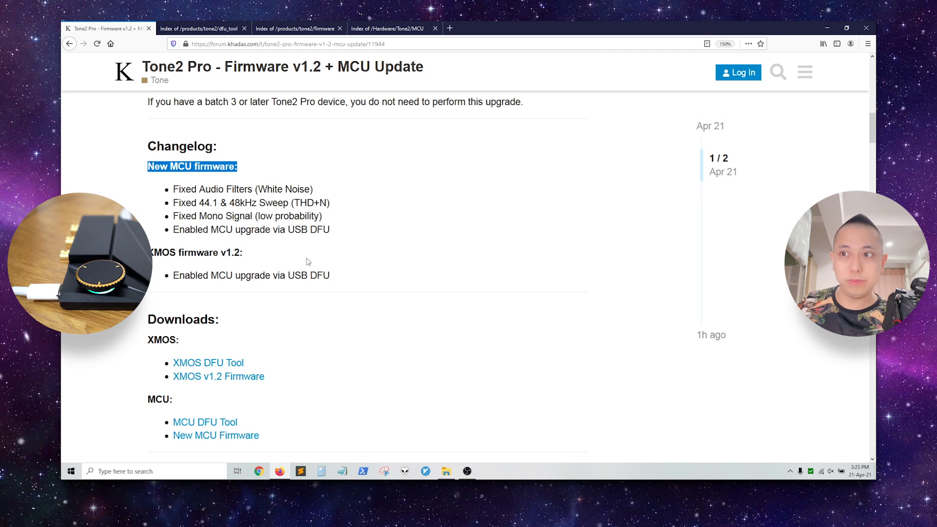
pyautogui.moveTo(331, 276); pyautogui.dragTo(174, 276)
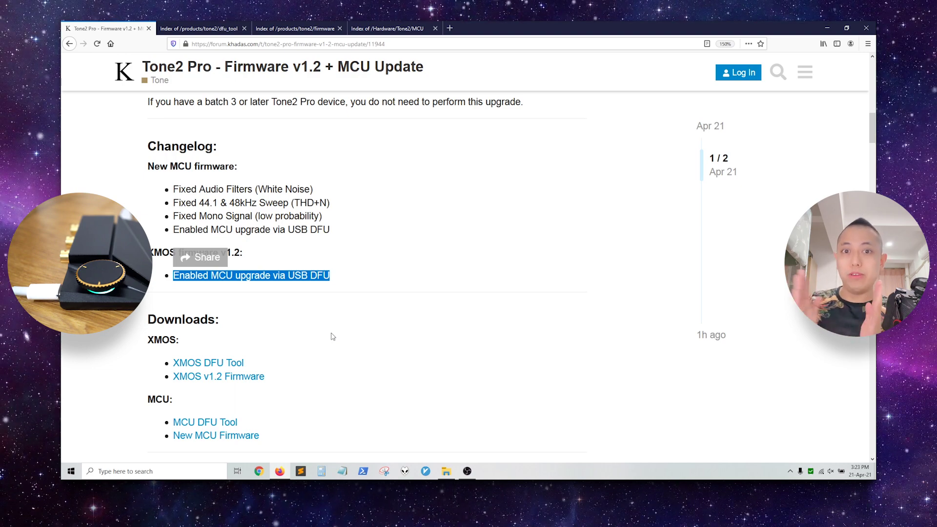
pyautogui.scroll(-3, 332, 336)
pyautogui.click(347, 264)
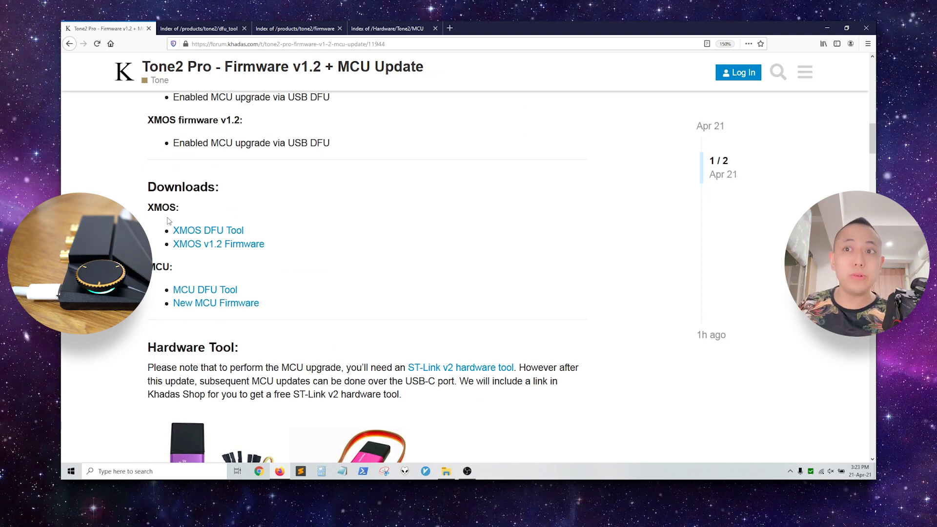
# - Point out XMOS under Downloads and switch to the /products/tone2/dfu_tool index tab
pyautogui.doubleClick(156, 208)
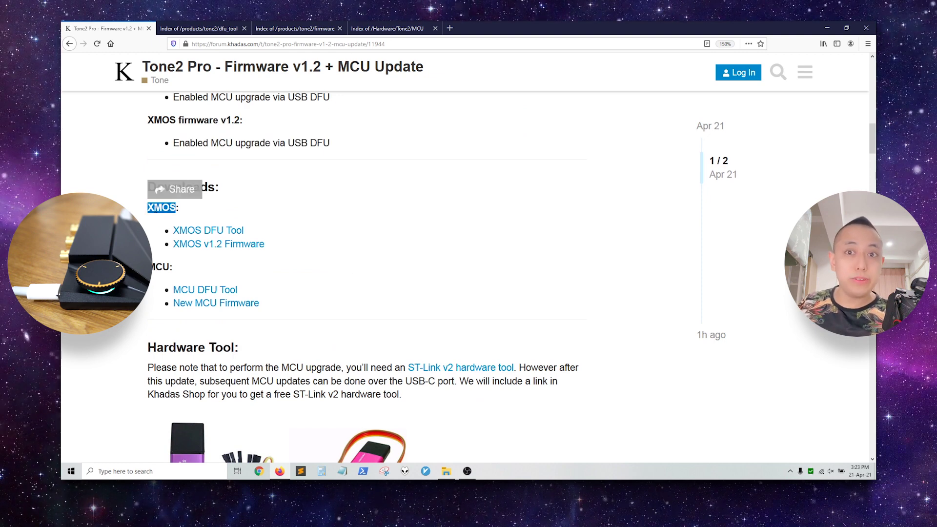
pyautogui.click(287, 211)
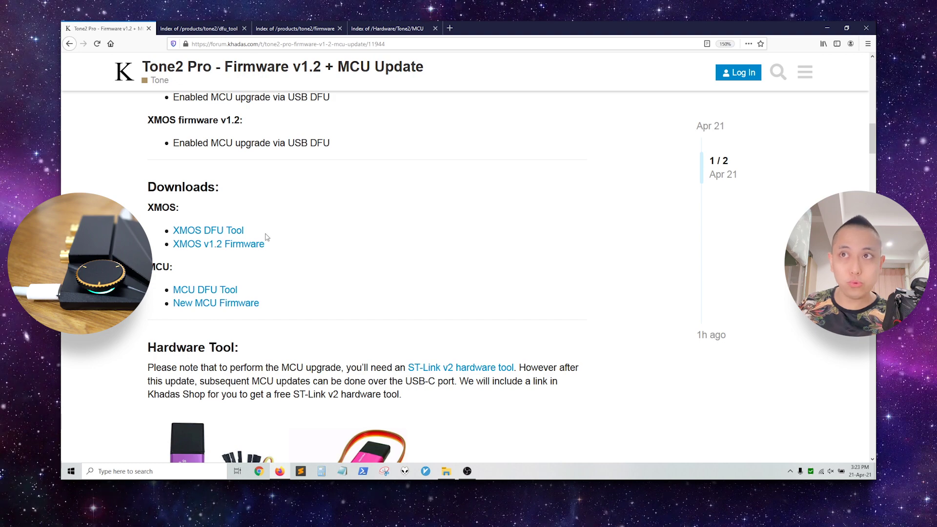
pyautogui.click(192, 28)
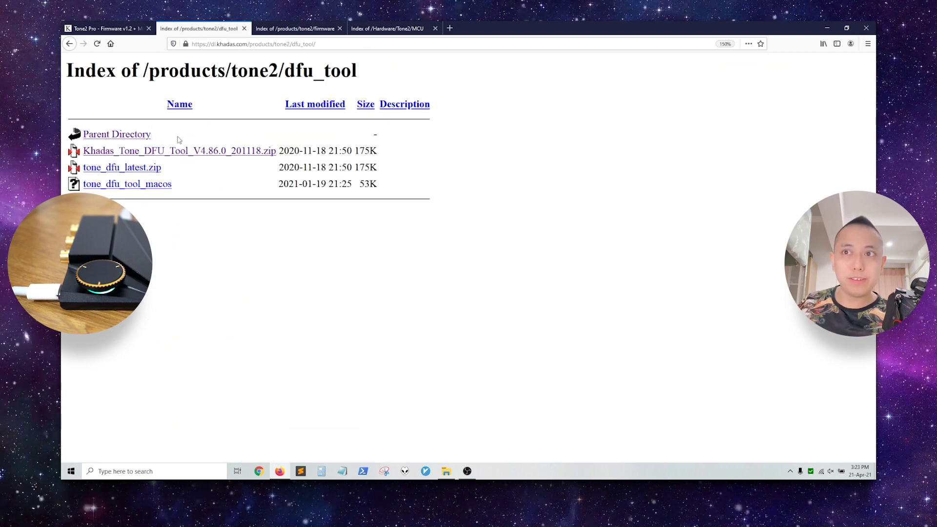
# - Launch the V4.86.0 Khadas_Tone_DFU.exe, see the Tone2 Pro at v1.00, close it, and return to the forum
pyautogui.click(446, 474)
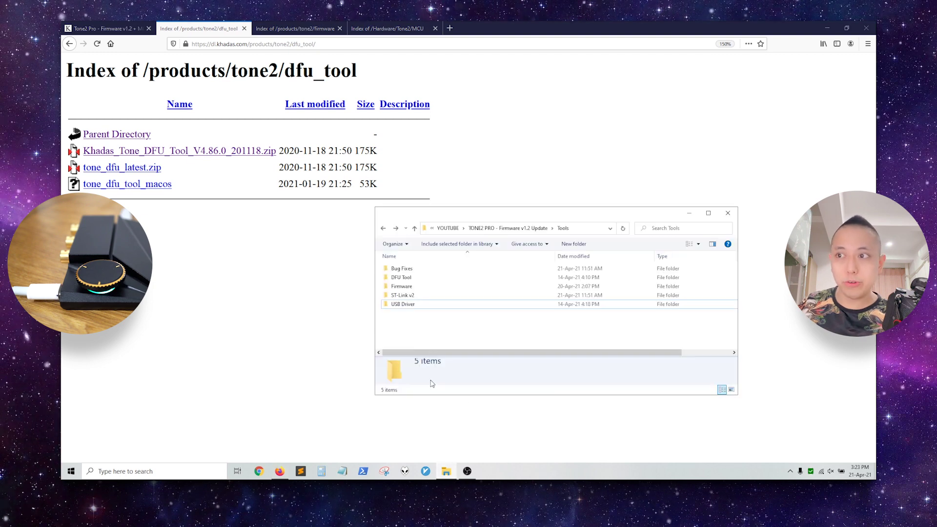
pyautogui.doubleClick(401, 277)
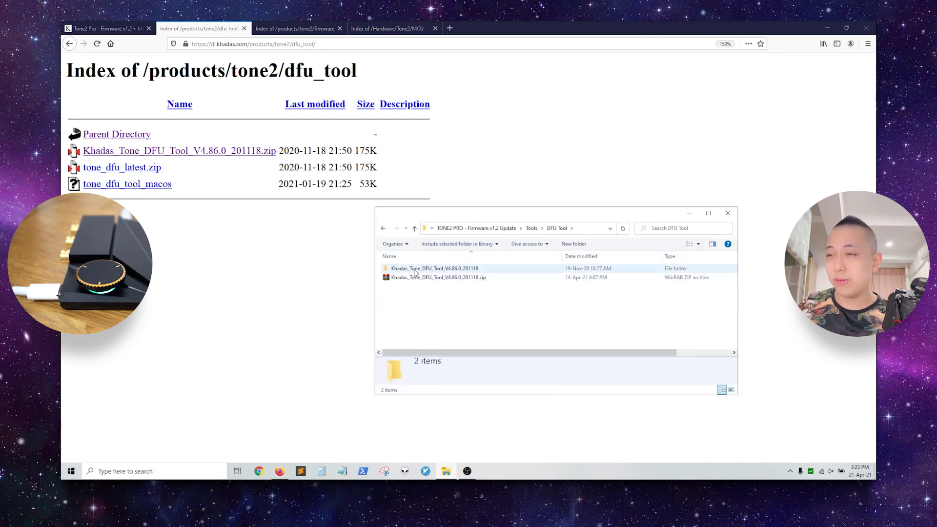
pyautogui.doubleClick(414, 269)
pyautogui.doubleClick(424, 279)
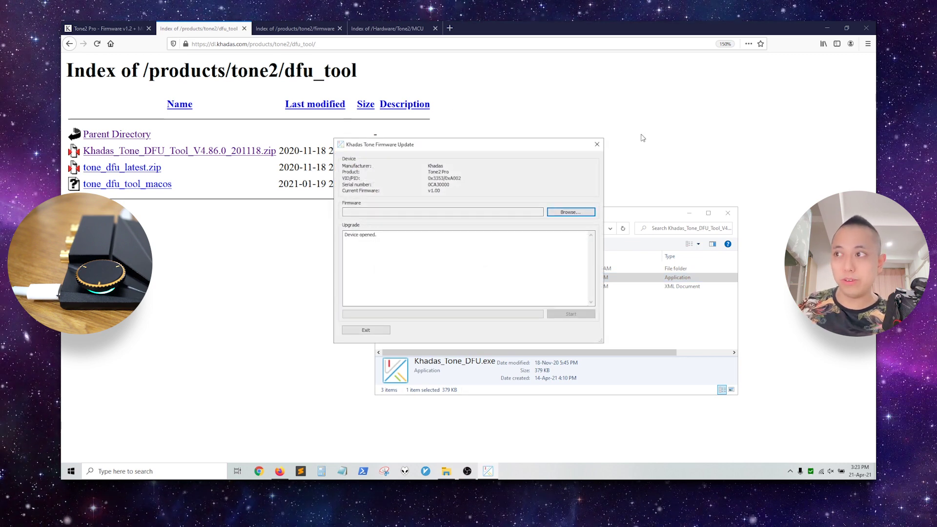
pyautogui.click(597, 145)
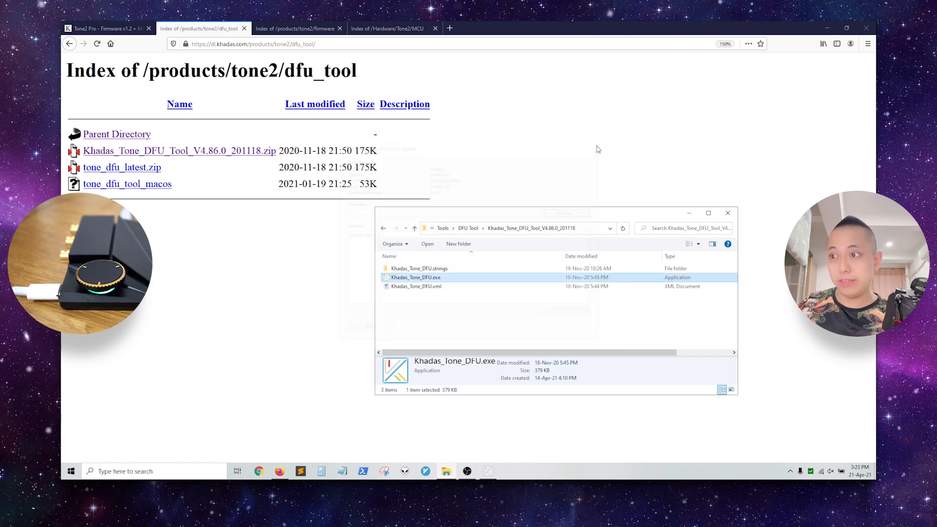
pyautogui.click(436, 316)
pyautogui.click(126, 28)
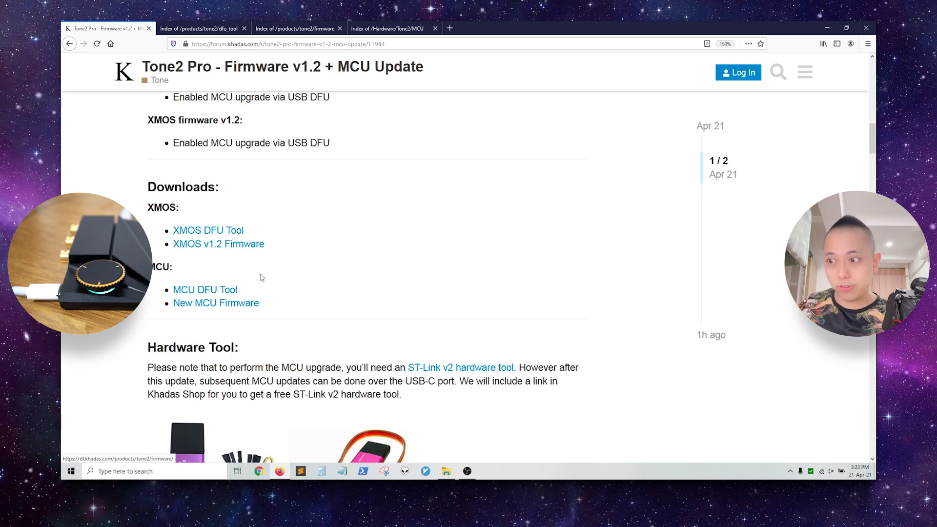
pyautogui.hotkey('alt', 'Tab')
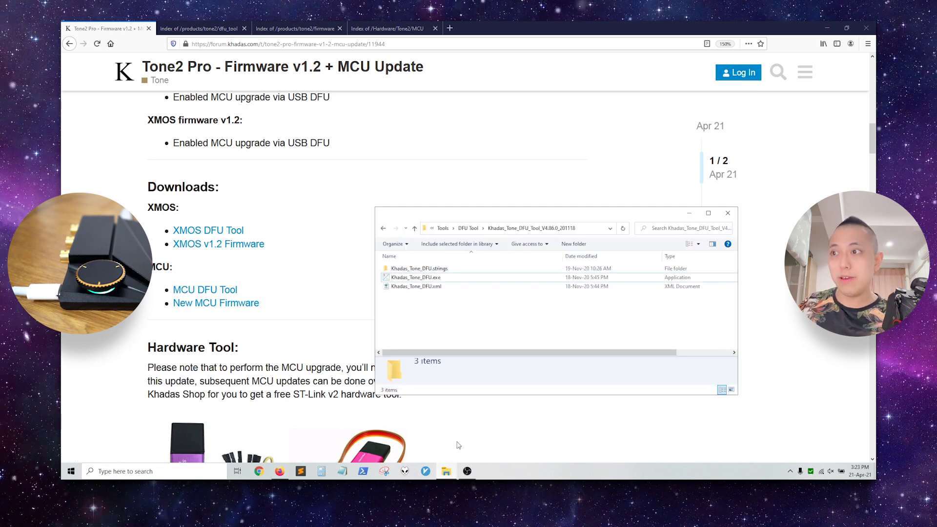
pyautogui.click(466, 229)
pyautogui.click(442, 228)
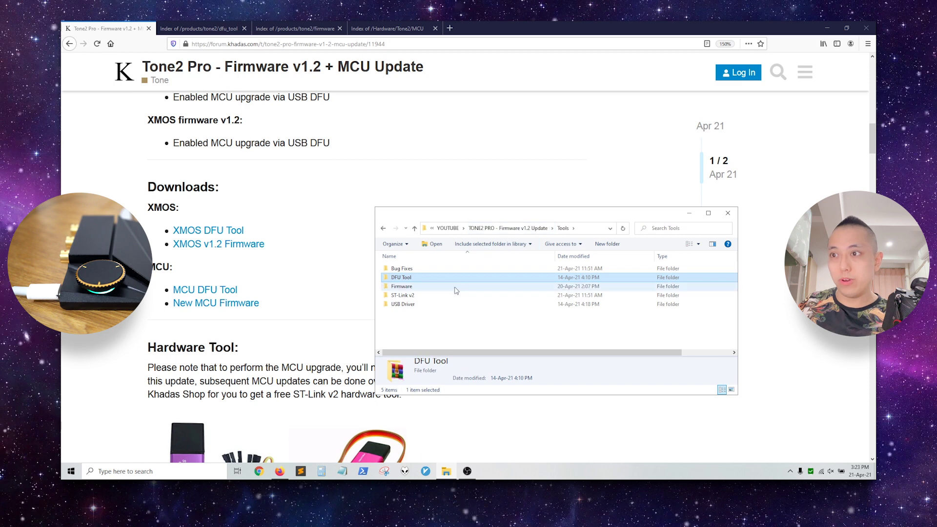
pyautogui.doubleClick(456, 288)
pyautogui.doubleClick(455, 287)
pyautogui.click(454, 270)
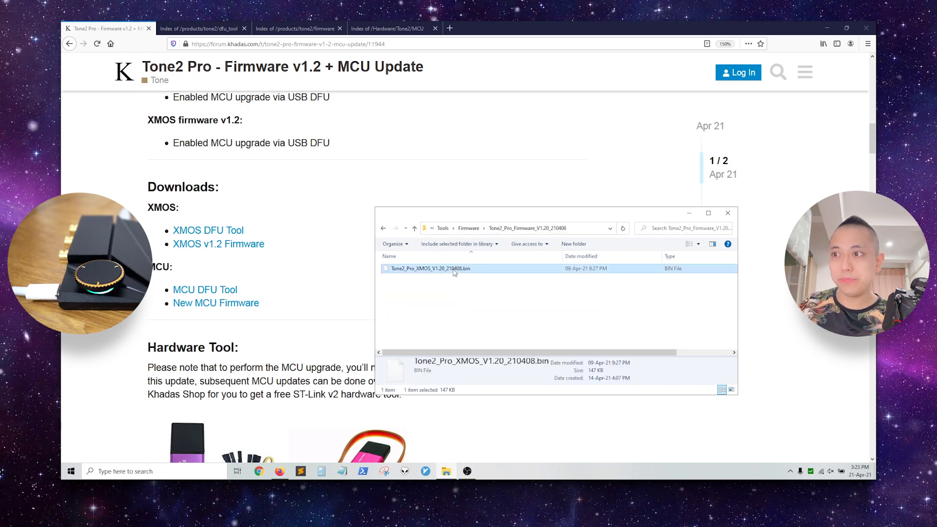
pyautogui.click(464, 333)
pyautogui.click(469, 227)
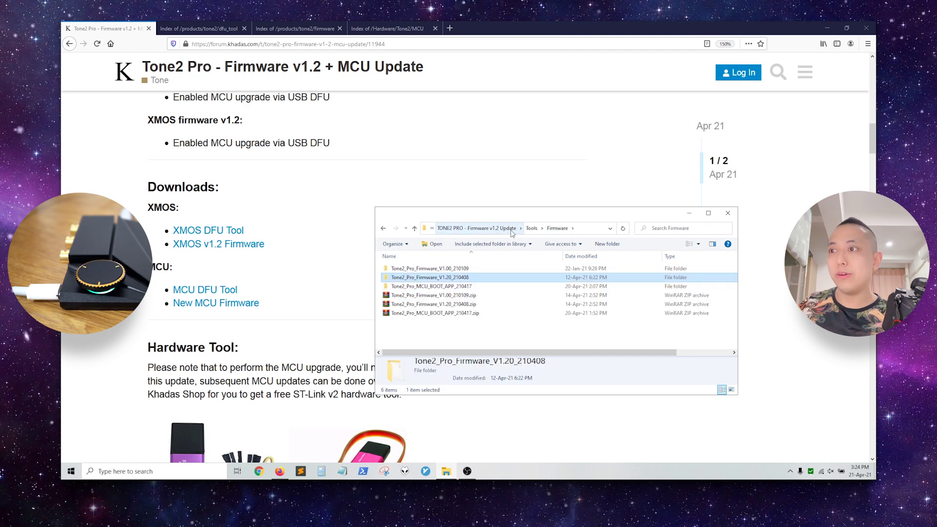
pyautogui.click(532, 229)
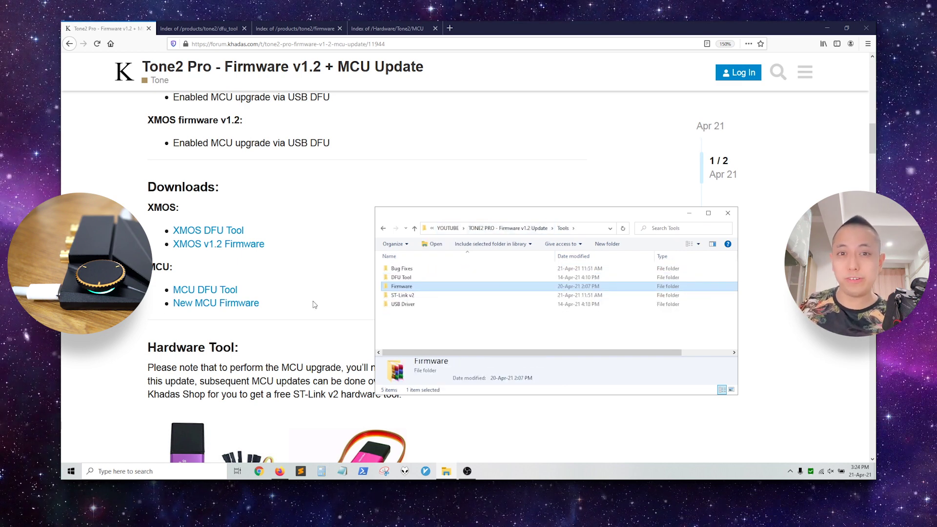
pyautogui.click(305, 304)
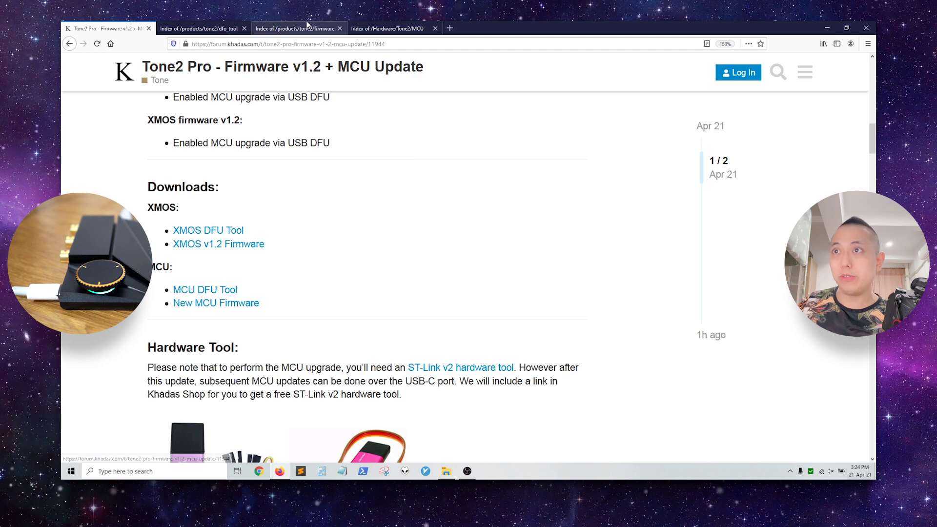
pyautogui.click(293, 28)
# - Highlight the en.stvp-stm8.zip and Tone2_Pro_MCU_Firmware_210417.zip links, then return to the forum thread
pyautogui.click(376, 25)
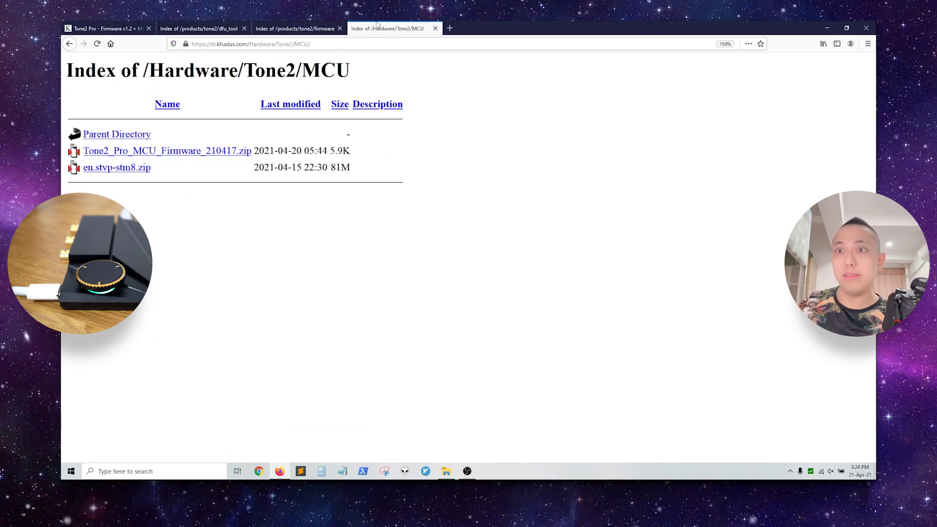
pyautogui.click(253, 42)
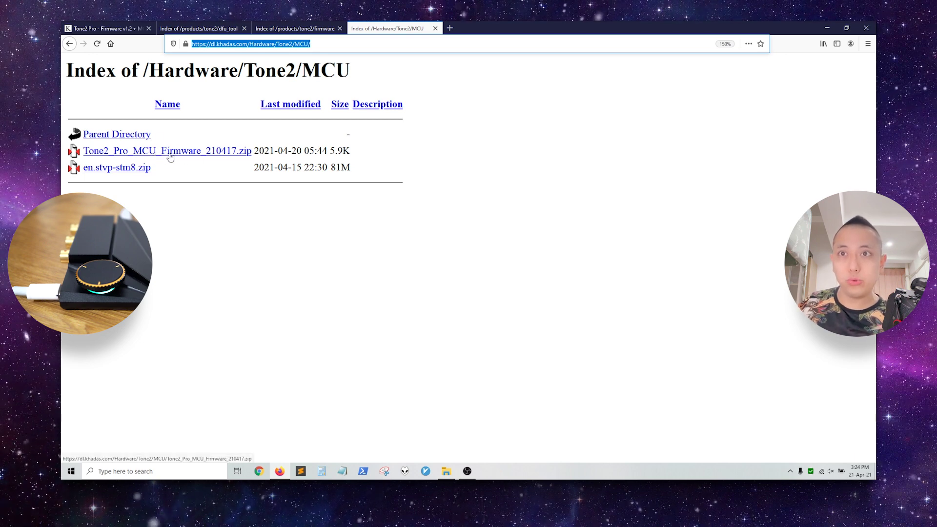
pyautogui.moveTo(152, 168); pyautogui.dragTo(82, 165)
pyautogui.click(222, 200)
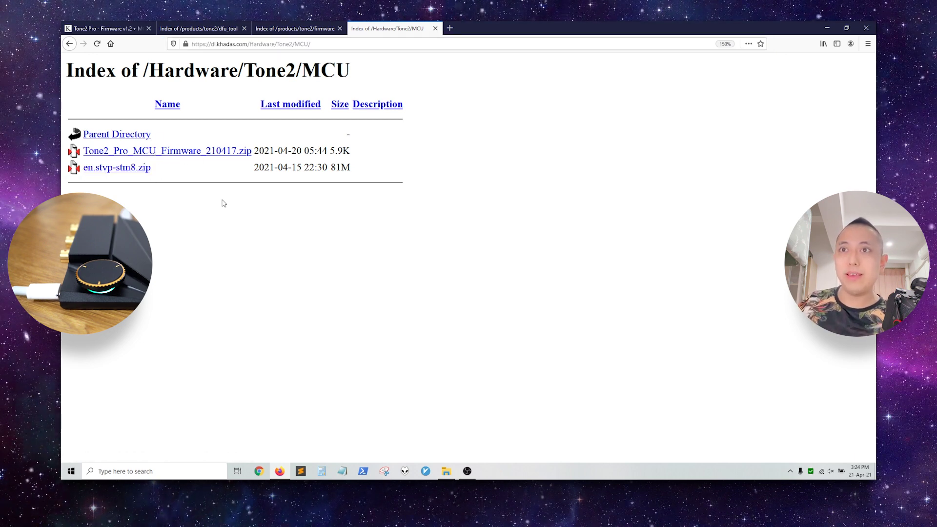
pyautogui.moveTo(253, 153); pyautogui.dragTo(84, 151)
pyautogui.click(205, 256)
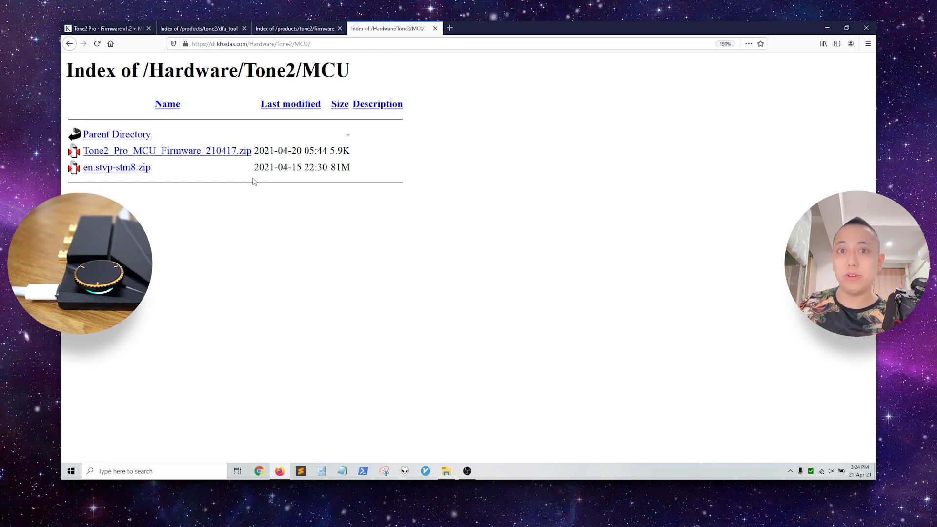
pyautogui.click(106, 25)
# - Scroll the Tone2 Pro thread down past the ST-Link v2 Hardware Tool section to Updating the XMOS
pyautogui.scroll(-4, 477, 331)
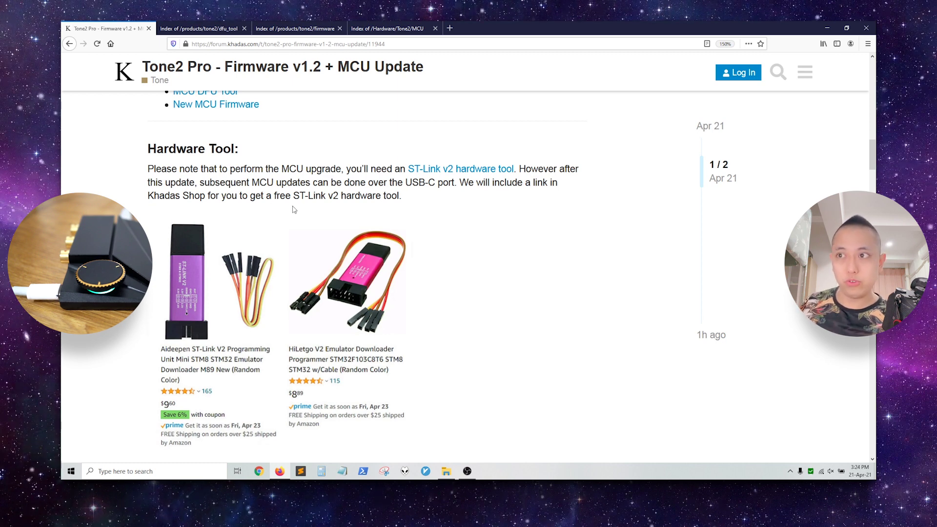
pyautogui.scroll(-2, 604, 346)
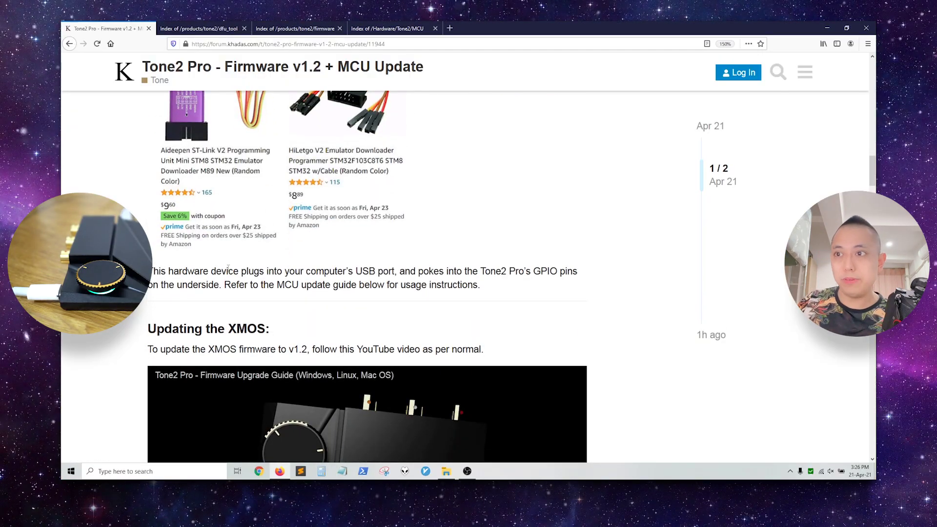
# - Highlight the ST-Link USB port, GPIO pin and MCU update guide sentences, then scroll to Updating the XMOS
pyautogui.moveTo(369, 271); pyautogui.dragTo(479, 271)
pyautogui.click(506, 288)
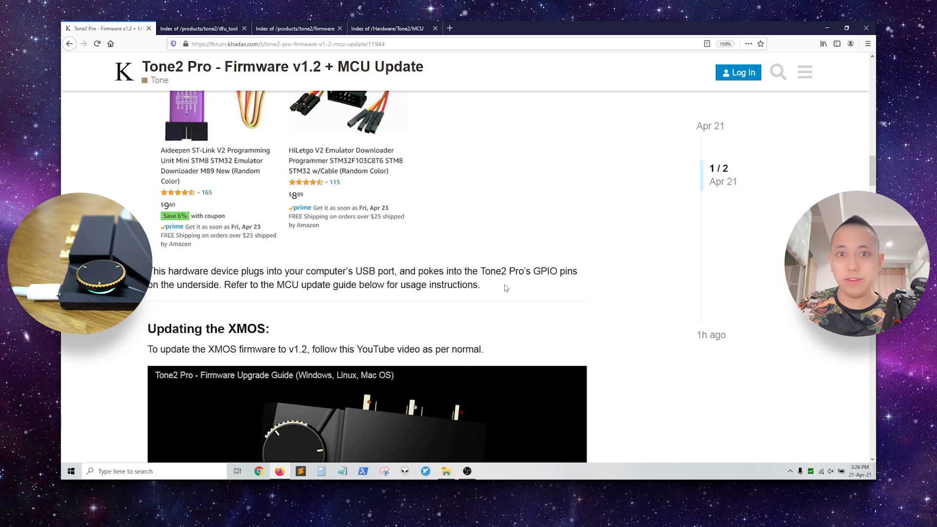
pyautogui.moveTo(489, 266); pyautogui.dragTo(577, 275)
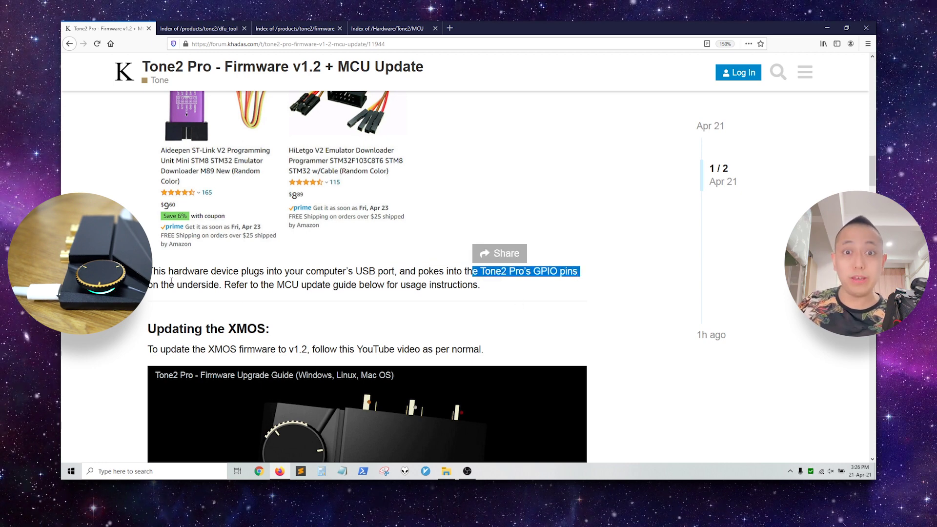
pyautogui.moveTo(222, 286); pyautogui.dragTo(500, 291)
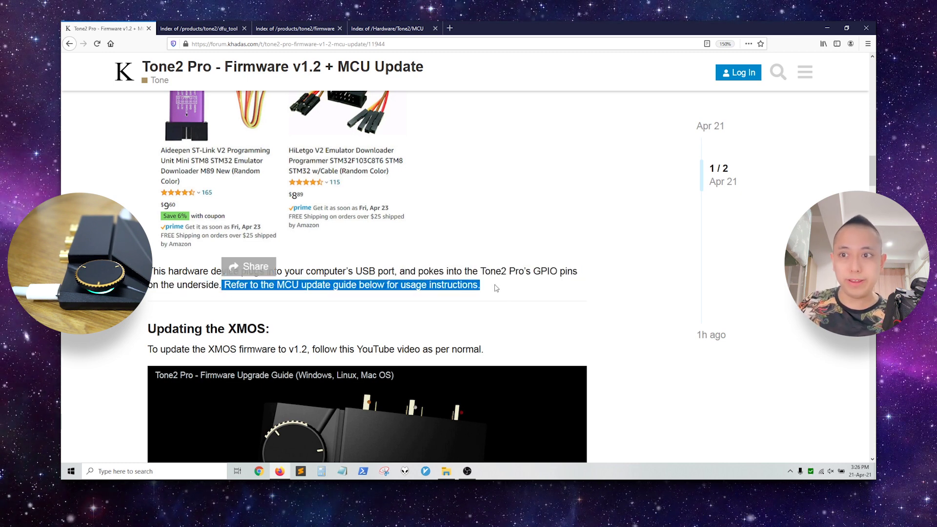
pyautogui.scroll(-4, 496, 288)
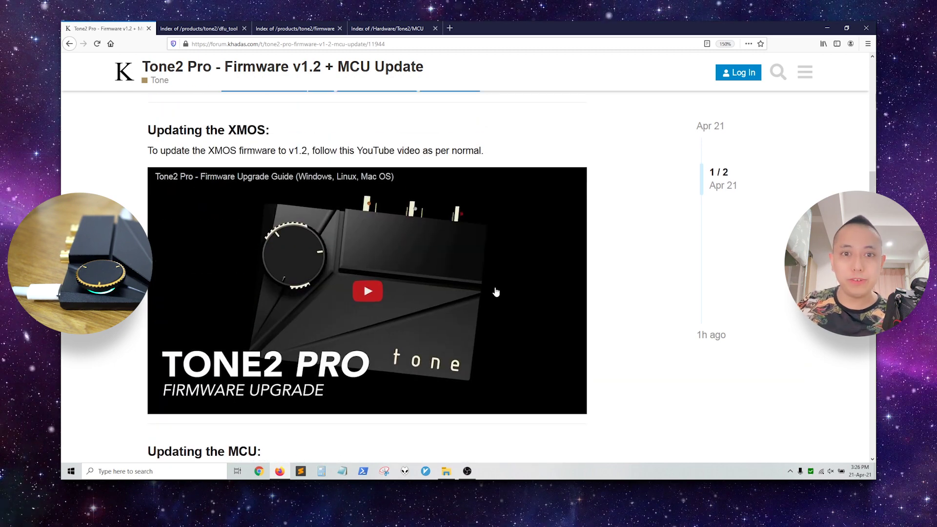
pyautogui.click(638, 328)
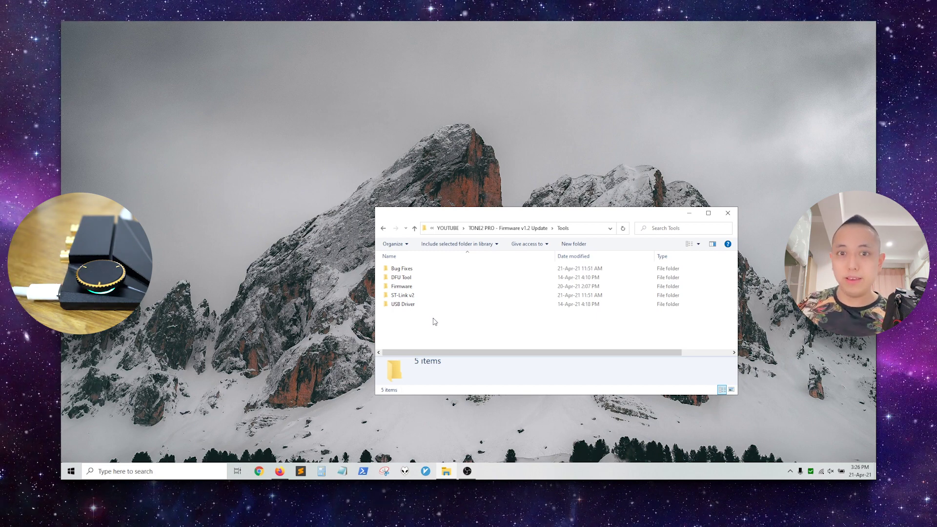
# - Launch Khadas_Tone_DFU.exe from the Khadas_Tone_DFU_Tool_V4.86.0_201118 folder
pyautogui.doubleClick(426, 280)
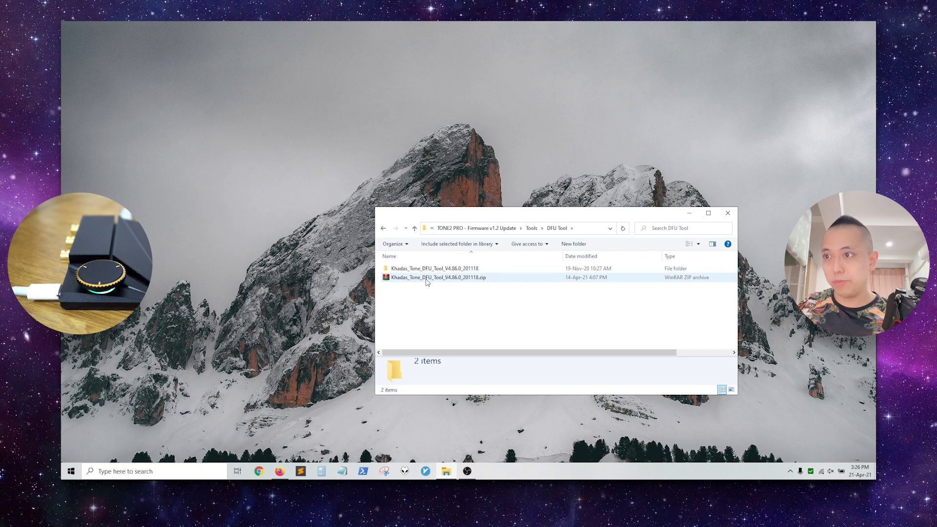
pyautogui.doubleClick(426, 269)
pyautogui.click(433, 278)
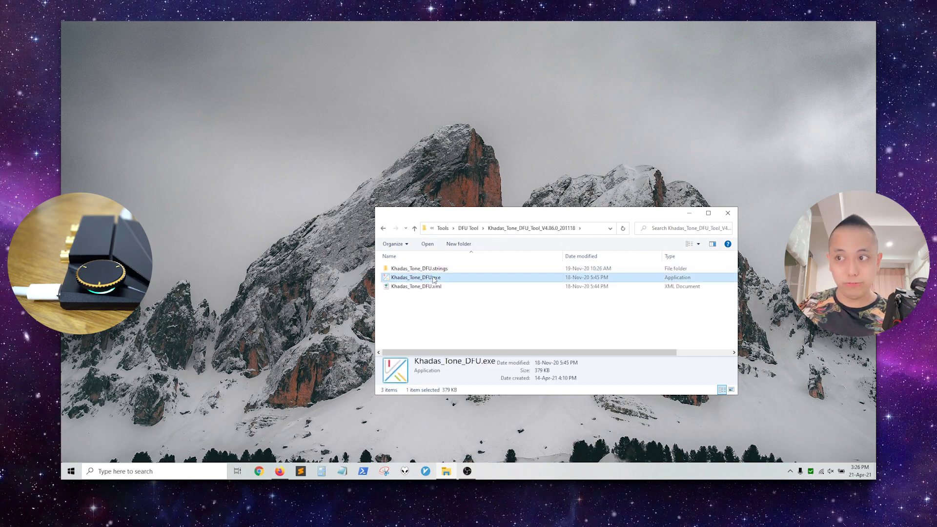
pyautogui.doubleClick(475, 281)
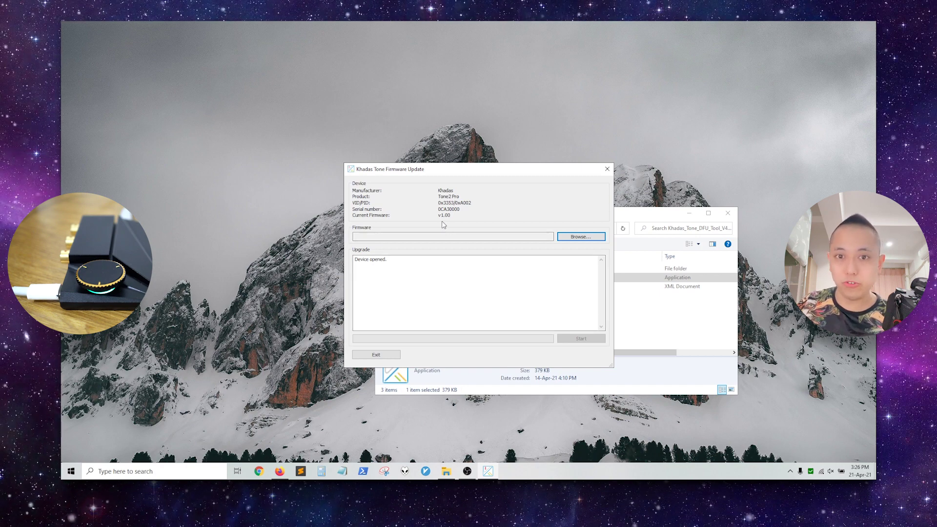
# - Locate Tone2_Pro_XMOS_V1.20_210408.bin in the Firmware\Tone2_Pro_Firmware_V1.20_210408 folder
pyautogui.click(614, 220)
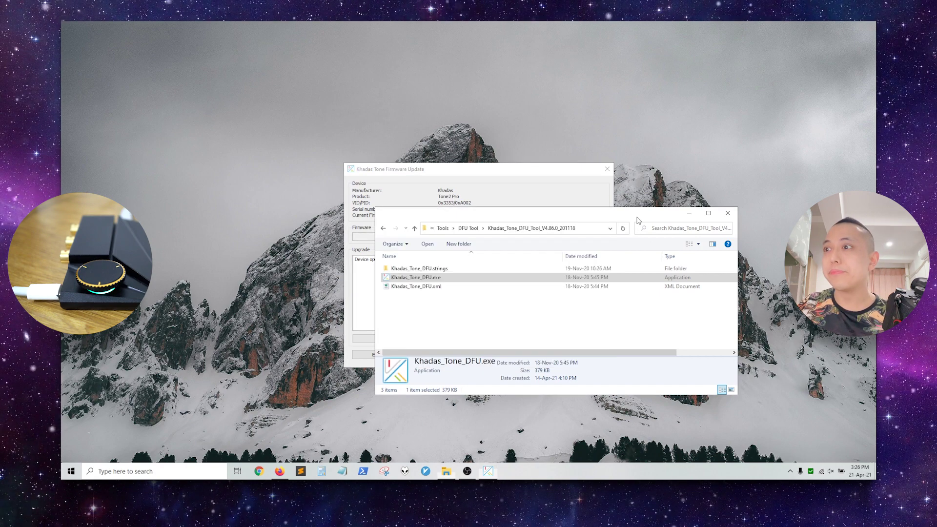
pyautogui.click(470, 228)
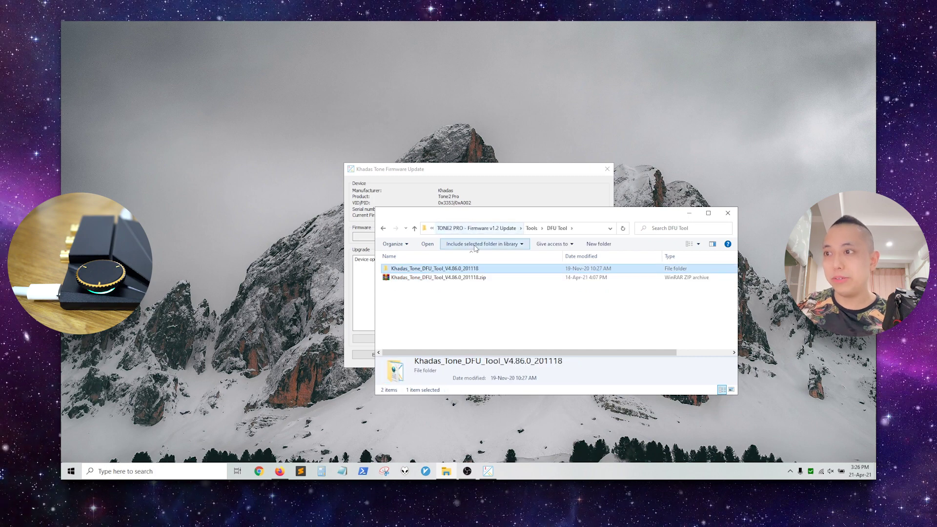
pyautogui.click(534, 228)
pyautogui.doubleClick(460, 286)
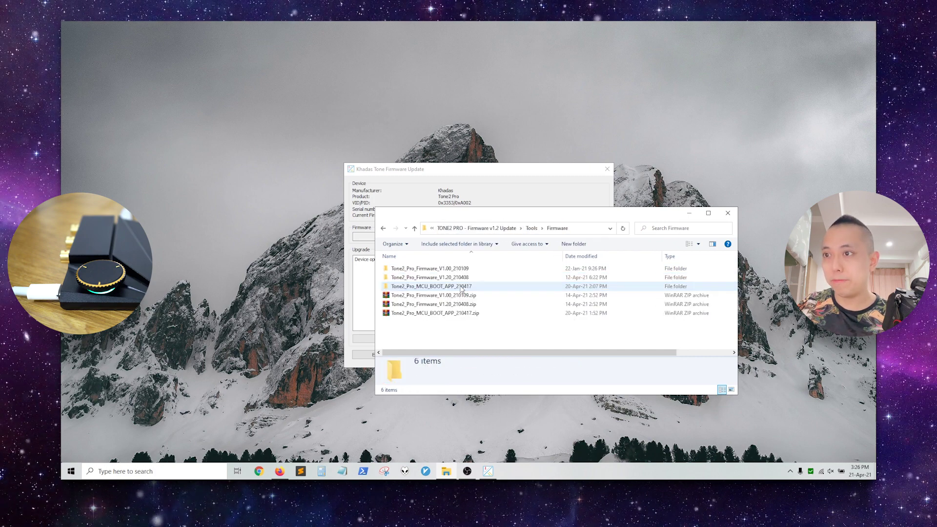
pyautogui.click(463, 277)
pyautogui.doubleClick(463, 277)
pyautogui.click(462, 271)
pyautogui.click(590, 250)
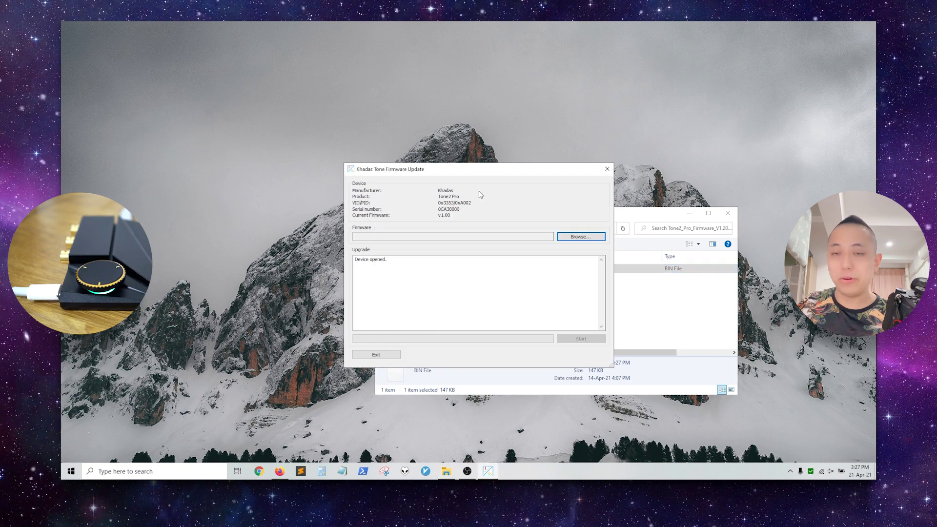
# - Load Tone2_Pro_XMOS_V1.20_210408.bin into the updater and start flashing the XMOS firmware
pyautogui.click(584, 239)
pyautogui.click(458, 221)
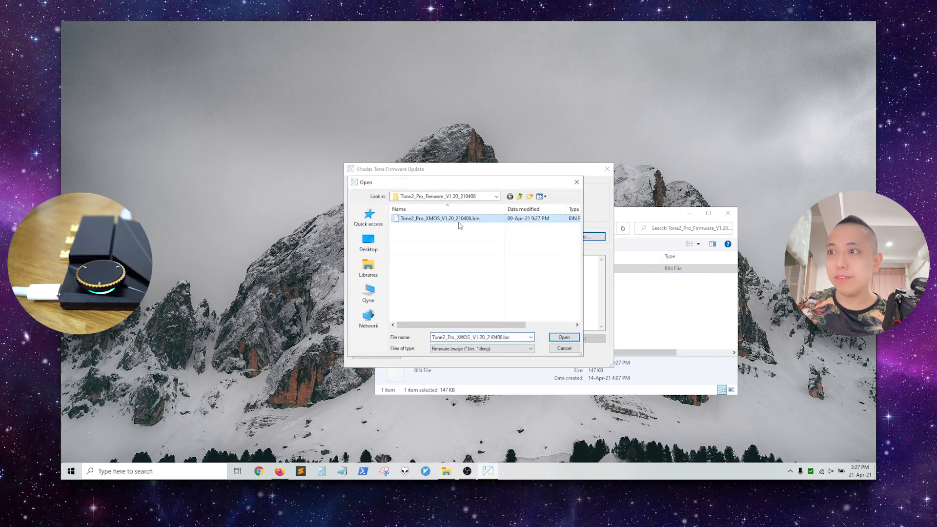
pyautogui.click(564, 337)
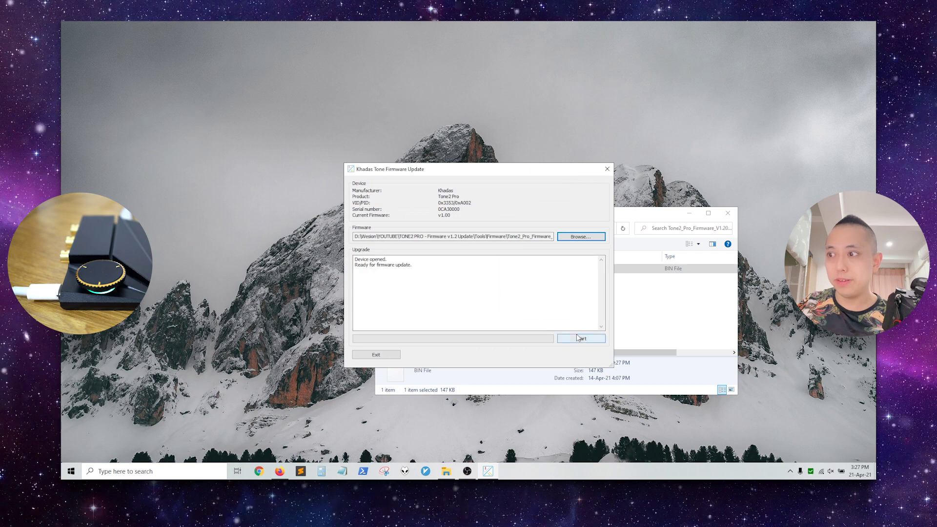
pyautogui.click(579, 339)
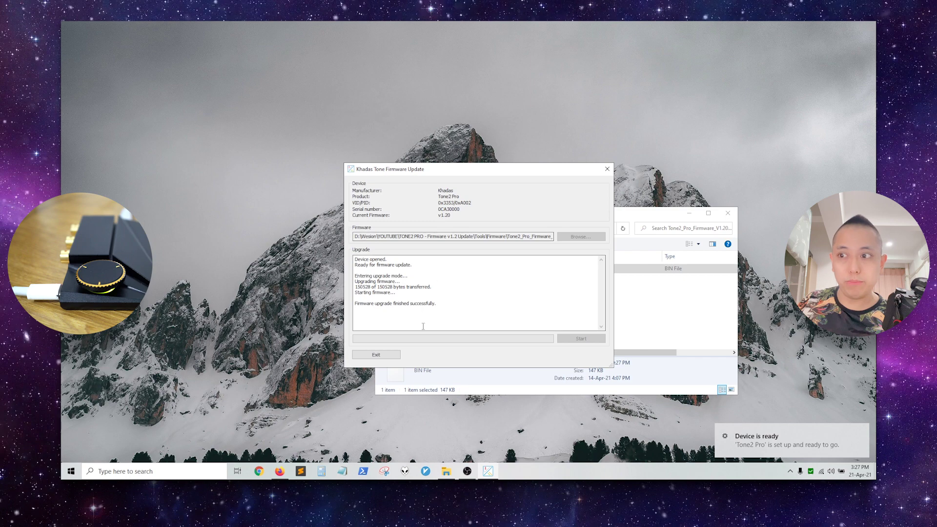
# - Exit the updater, select the ST-Link v2 folder in Tools, and scroll Firefox to Updating the MCU
pyautogui.click(386, 356)
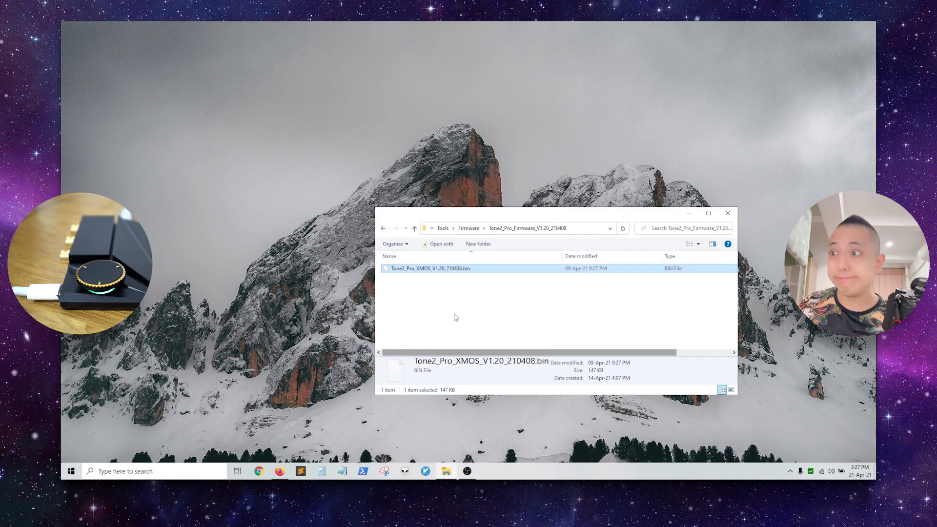
pyautogui.click(511, 293)
pyautogui.click(472, 228)
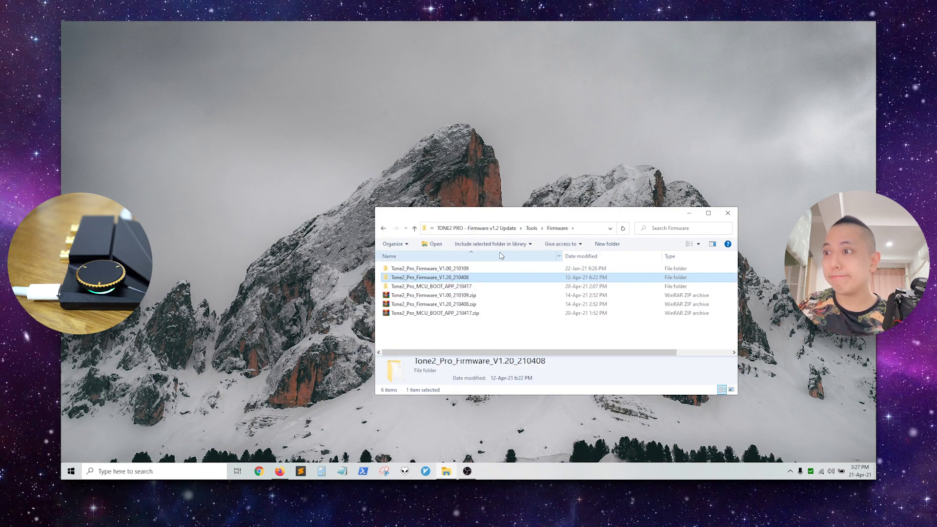
pyautogui.click(534, 228)
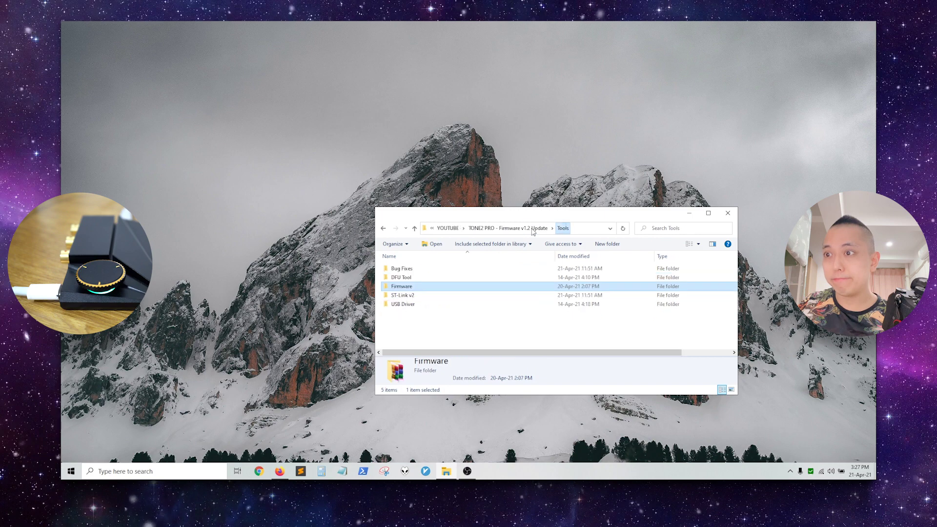
pyautogui.click(456, 295)
pyautogui.click(280, 471)
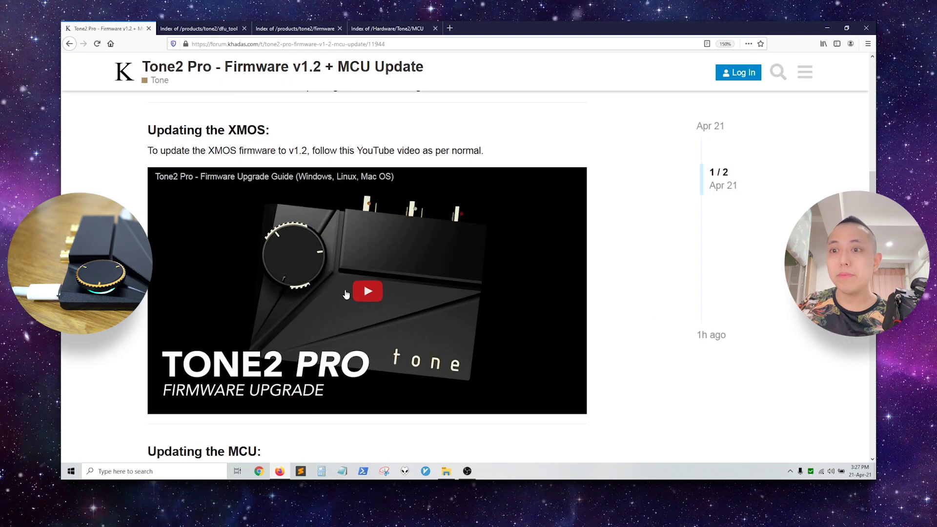
pyautogui.scroll(-5, 351, 291)
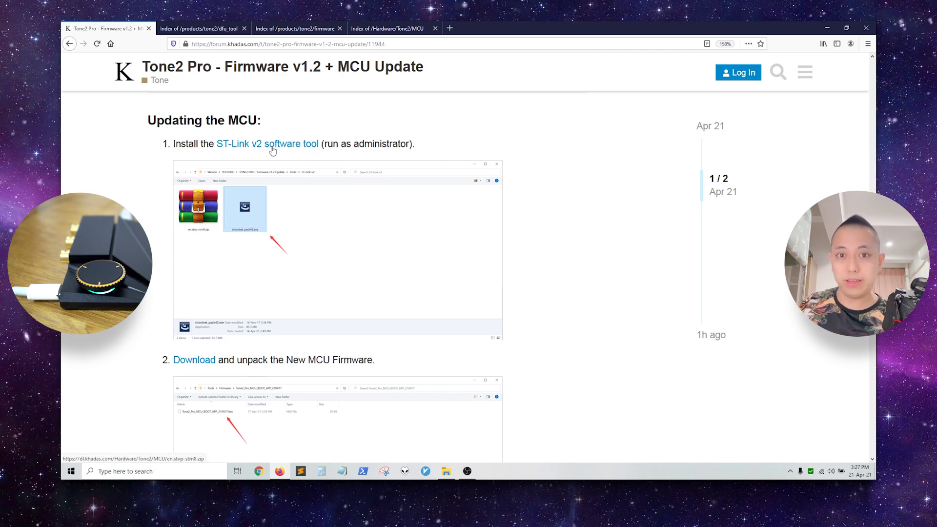
# - Run sttoolset_pack42.exe from the ST-Link v2 folder as administrator, then minimize File Explorer
pyautogui.hotkey('alt', 'Tab')
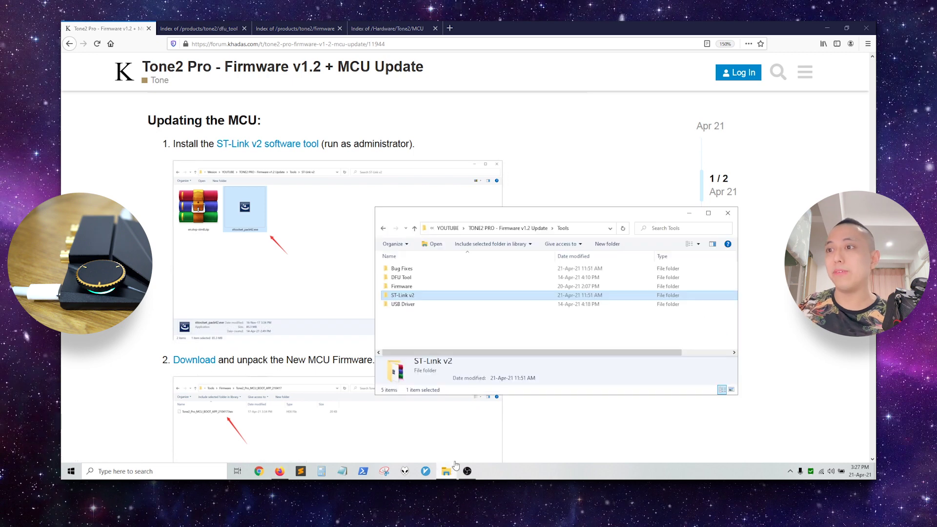
pyautogui.doubleClick(438, 292)
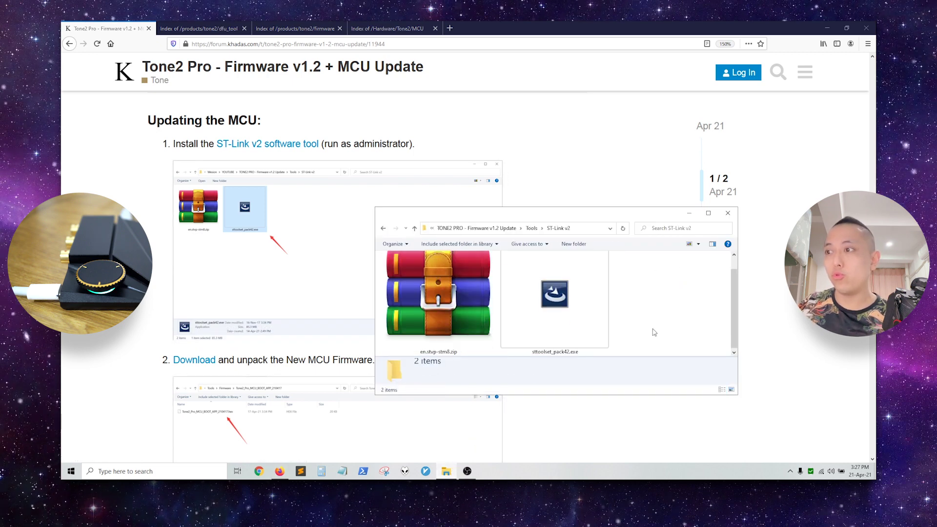
pyautogui.click(554, 313)
pyautogui.rightClick(553, 309)
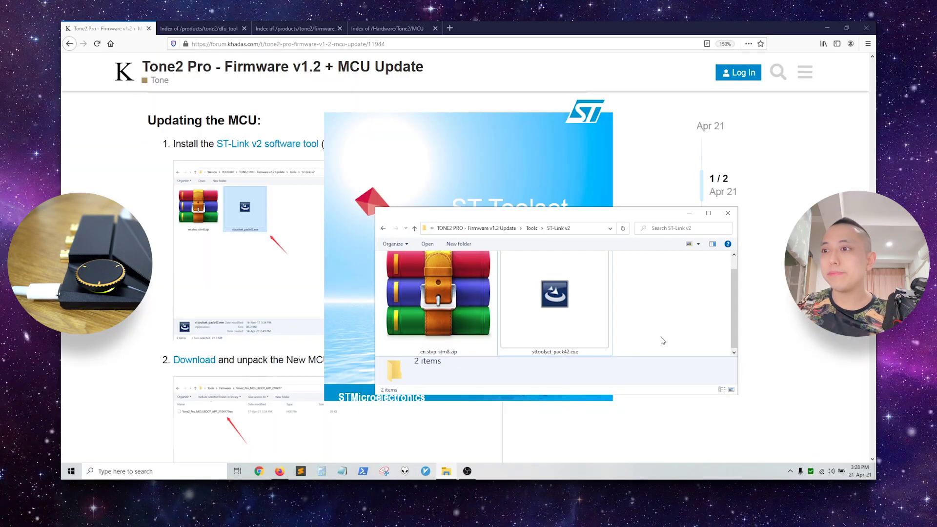
pyautogui.click(531, 228)
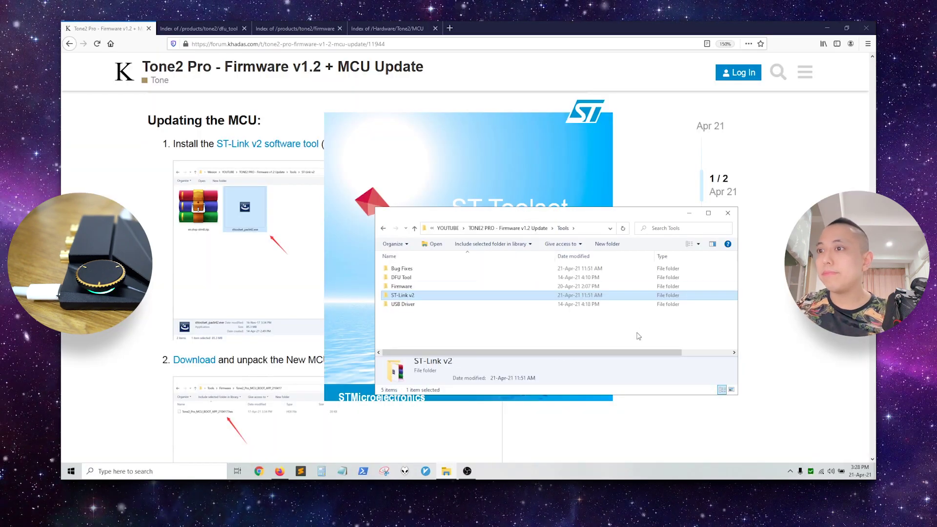
pyautogui.click(690, 214)
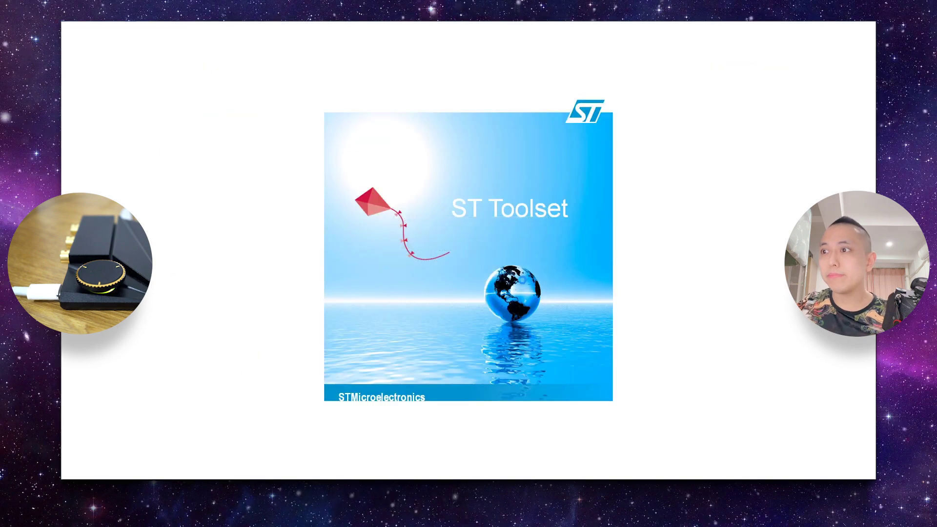
# - Install ST Toolset accepting the disclaimer, standard tools, default location and STVD/STVP desktop shortcuts
pyautogui.click(520, 320)
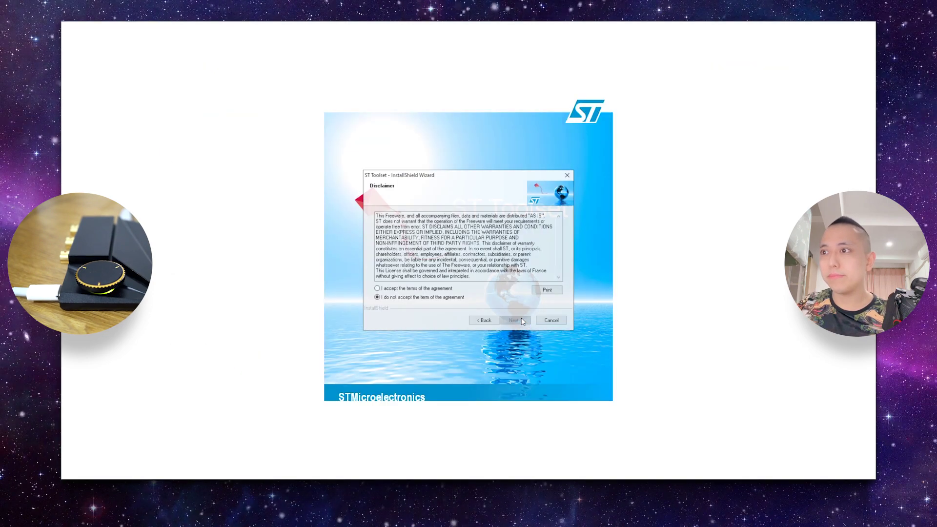
pyautogui.click(529, 323)
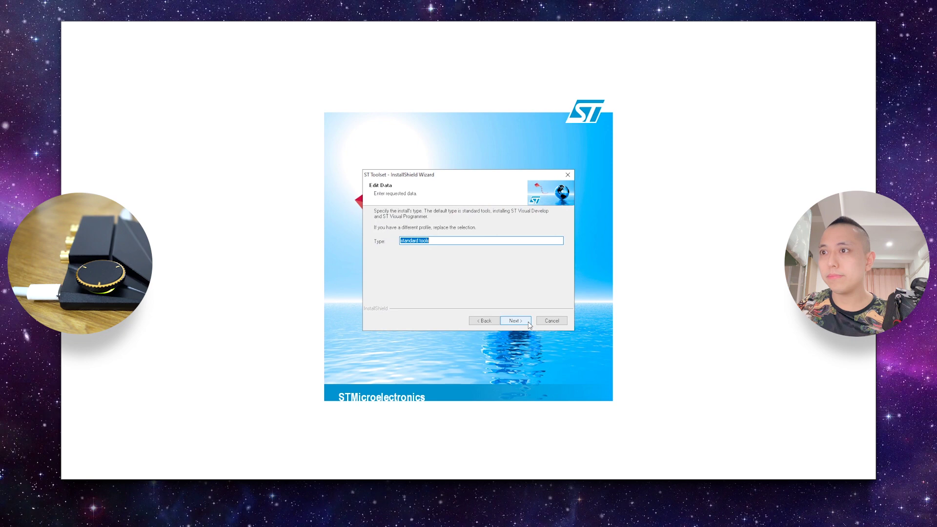
pyautogui.click(529, 323)
pyautogui.click(528, 323)
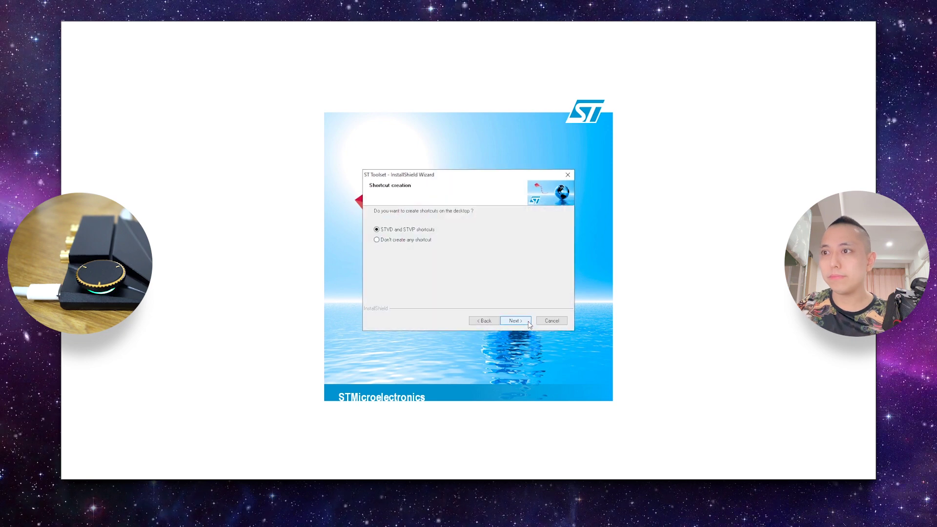
pyautogui.click(529, 323)
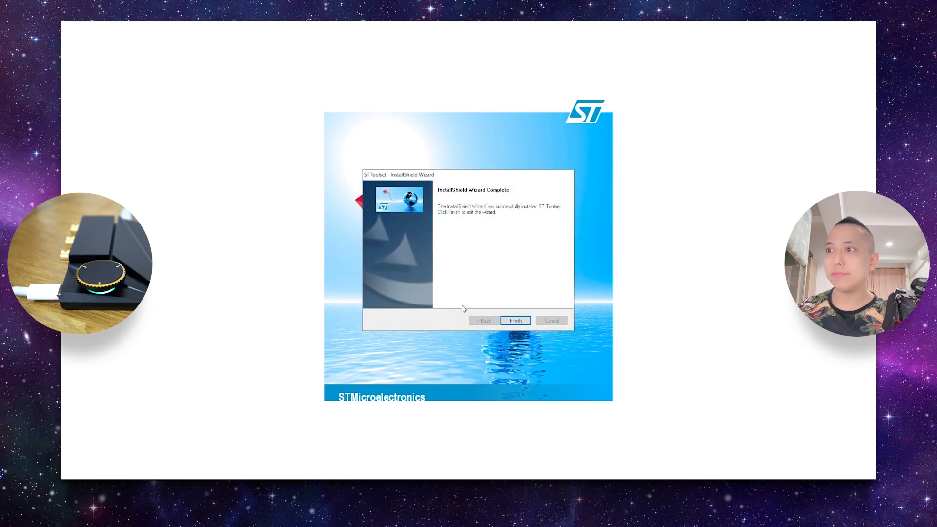
# - Close the finished installer, scroll the guide to step 3, and check the desktop shortcuts
pyautogui.click(515, 319)
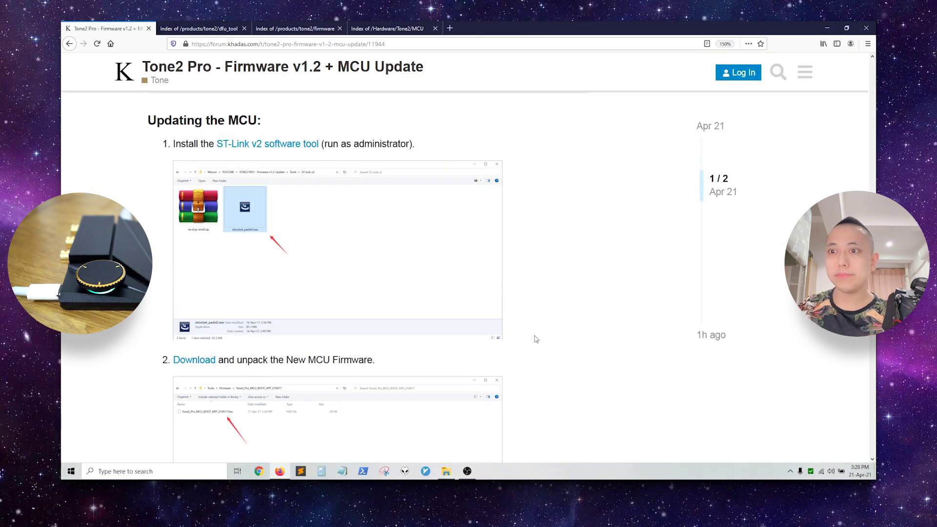
pyautogui.scroll(-4, 564, 374)
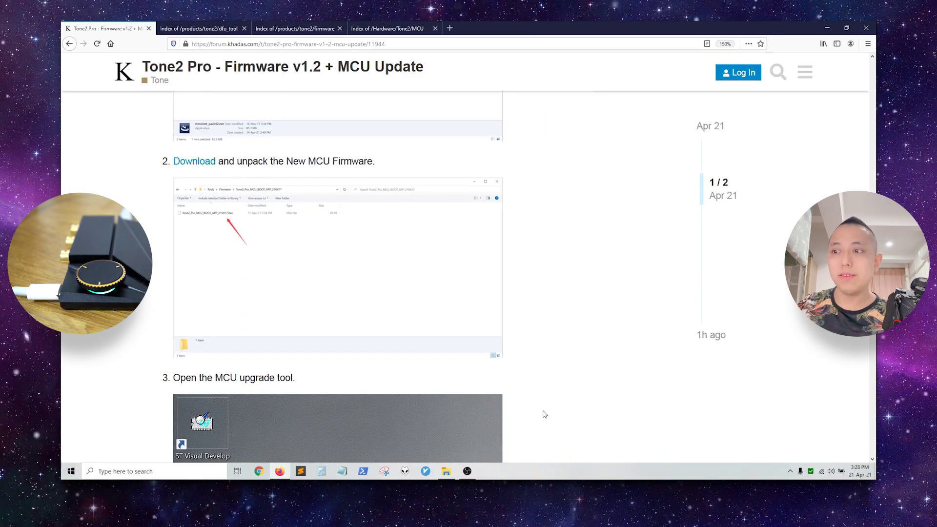
pyautogui.rightClick(537, 477)
pyautogui.click(566, 431)
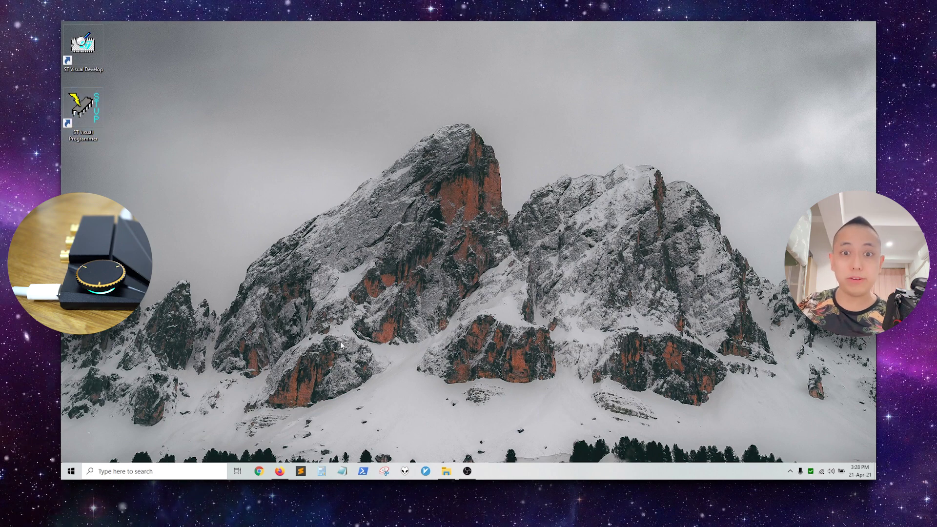
pyautogui.press('super+d')
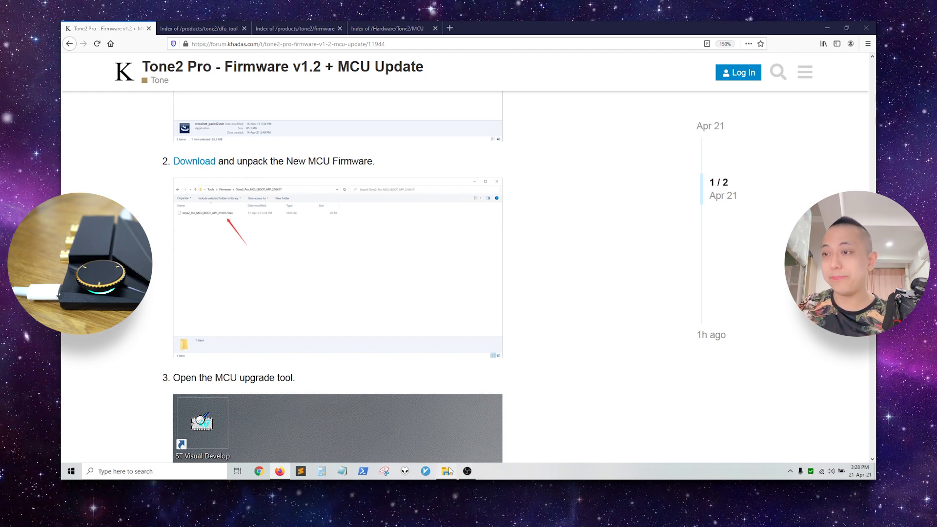
pyautogui.hotkey('alt', 'Tab')
# - Open Firmware, then the Tone2_Pro_MCU_BOOT_APP_210417 folder, before returning to the forum guide
pyautogui.doubleClick(429, 286)
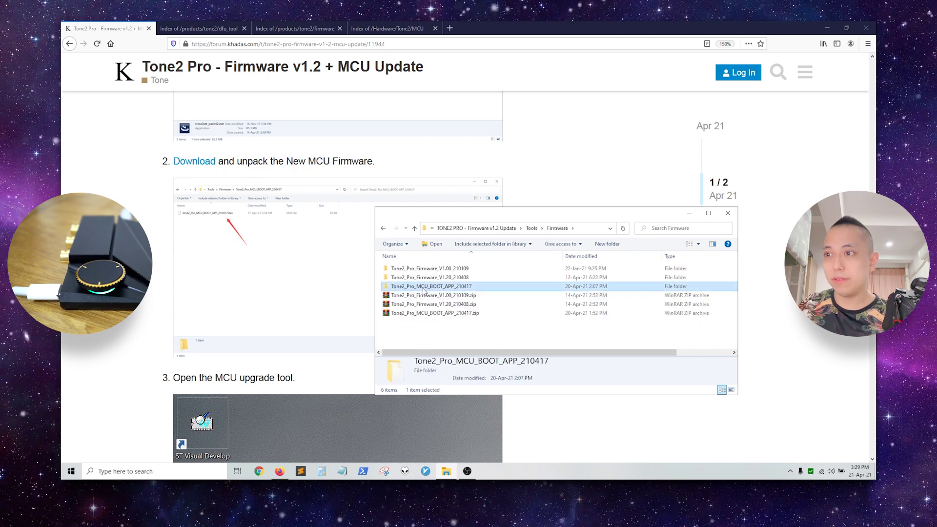
pyautogui.doubleClick(434, 286)
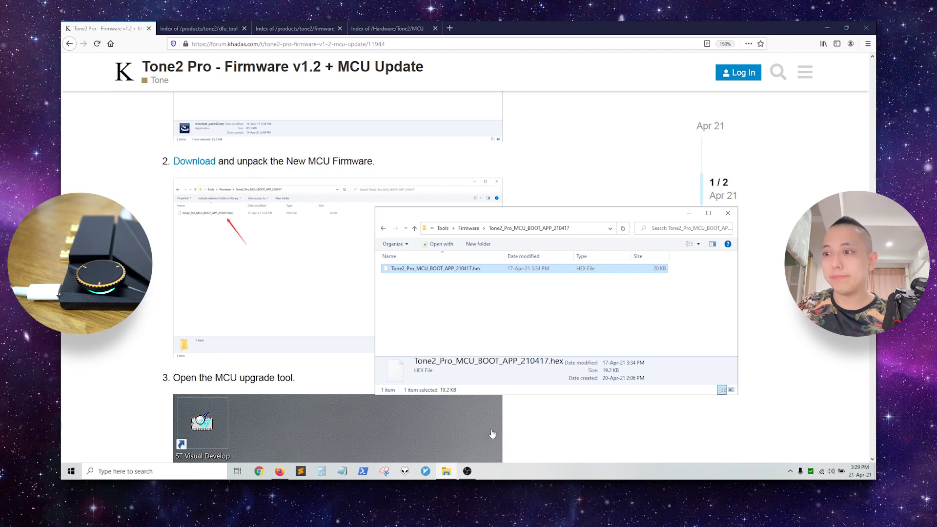
pyautogui.hotkey('alt', 'Tab')
# - Scroll the guide to step 3, reveal the desktop, and move ST Visual Programmer aside
pyautogui.scroll(-3, 269, 347)
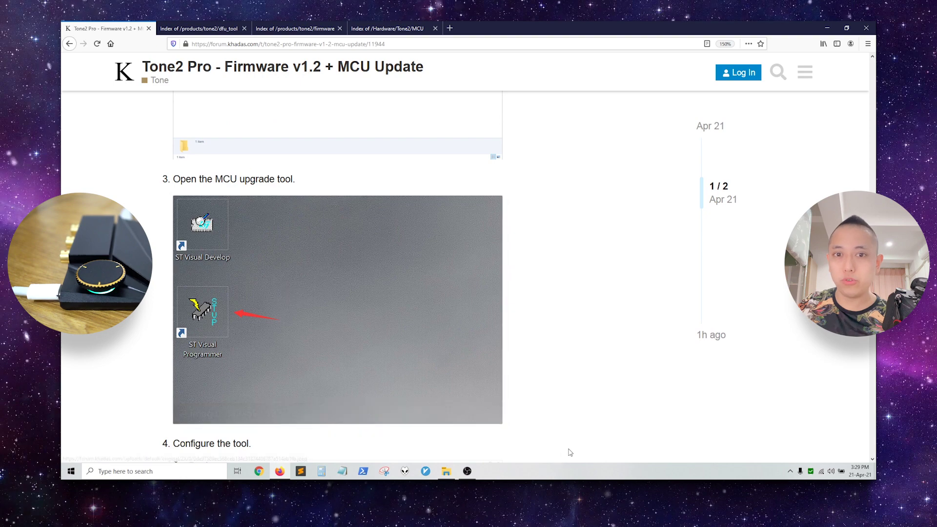
pyautogui.rightClick(629, 477)
pyautogui.click(657, 417)
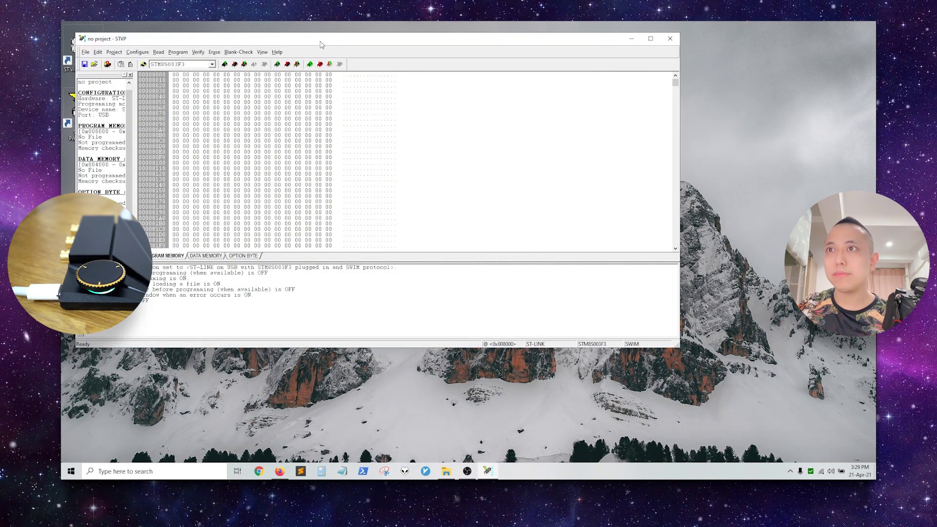
pyautogui.moveTo(321, 45); pyautogui.dragTo(397, 95)
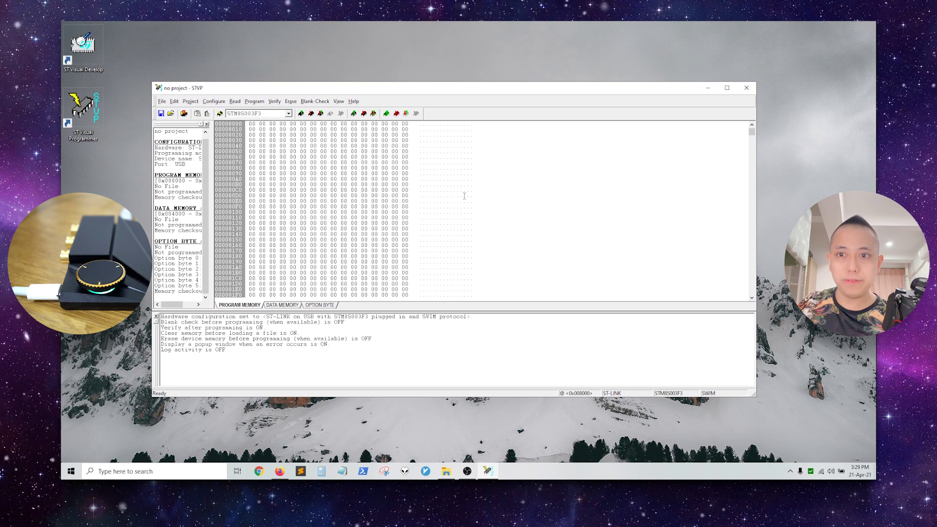
# - Enlarge and review the guide's step 4 configuration screenshot
pyautogui.click(277, 472)
pyautogui.scroll(-5, 423, 282)
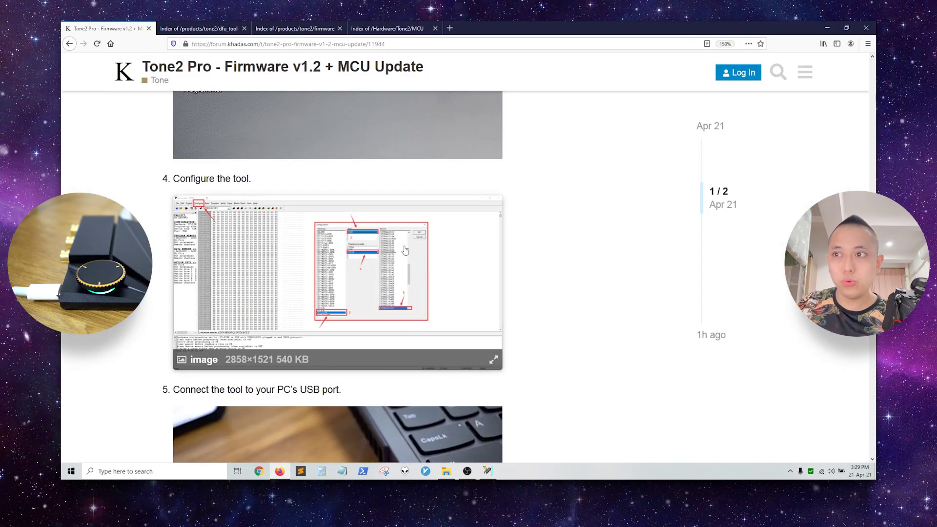
pyautogui.click(385, 247)
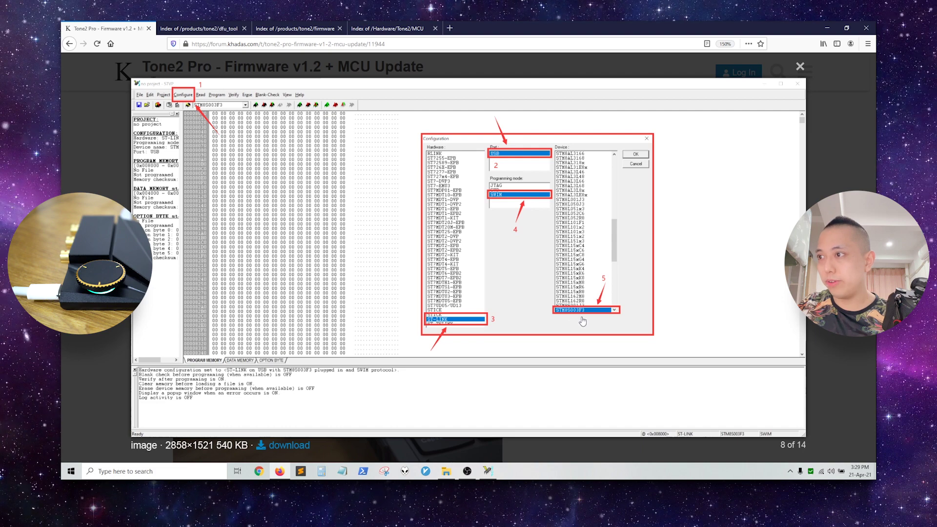
pyautogui.click(799, 68)
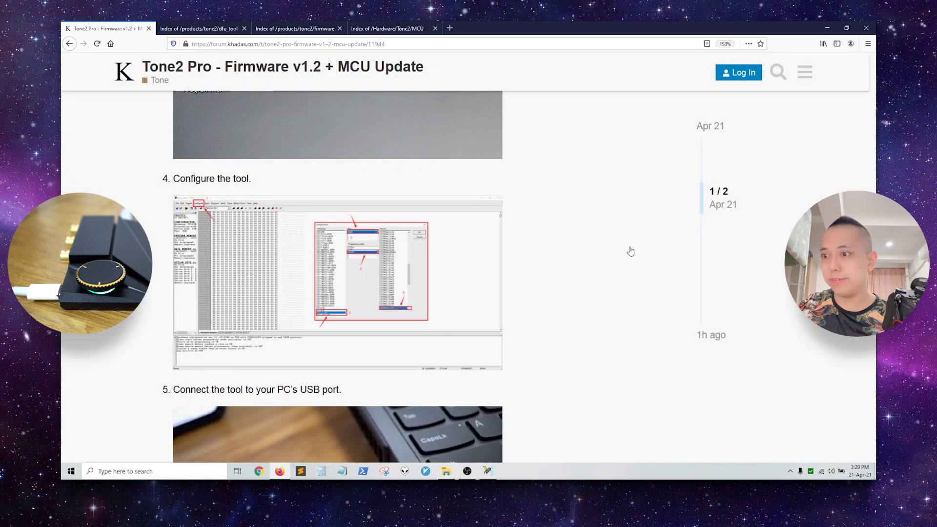
# - Confirm the STVP hardware configuration: ST-LINK, USB, SWIM, STM8S003F3
pyautogui.click(488, 471)
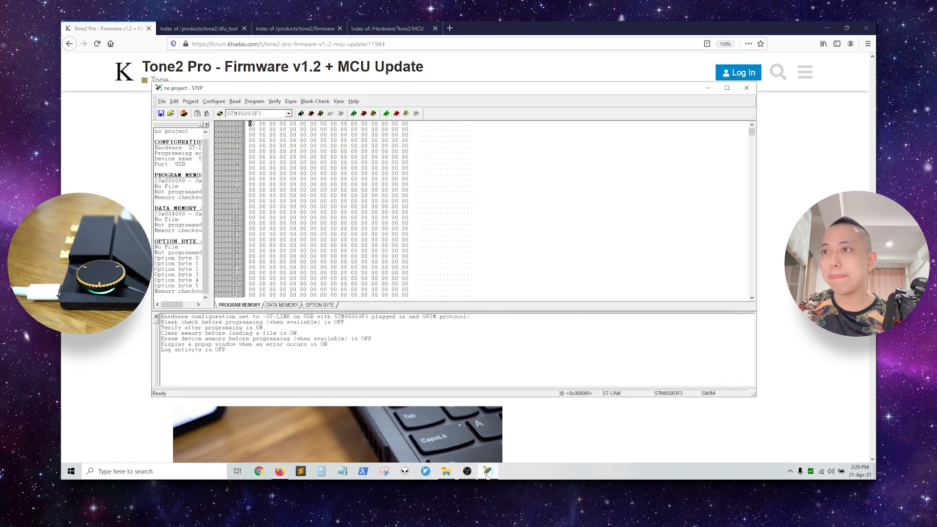
pyautogui.click(220, 113)
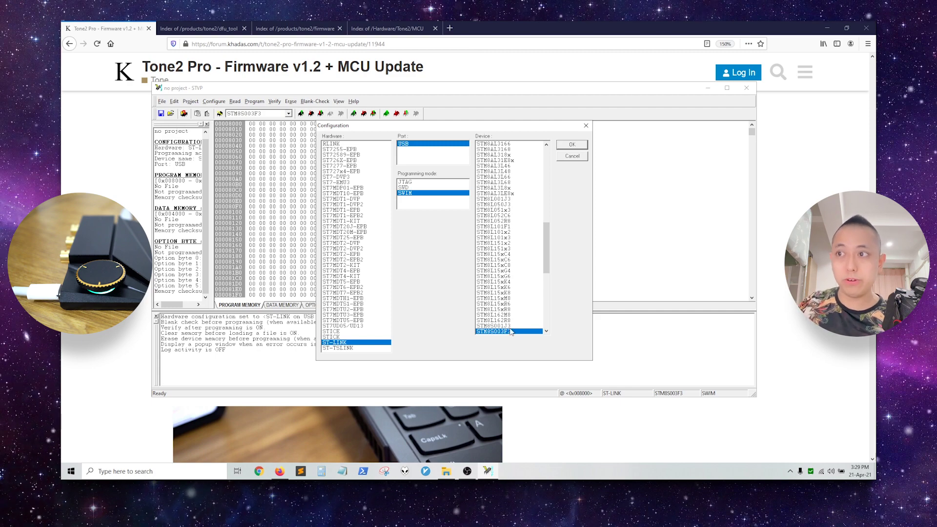
pyautogui.moveTo(457, 127)
pyautogui.mouseDown()
pyautogui.moveTo(500, 118)
pyautogui.moveTo(454, 128)
pyautogui.mouseUp()
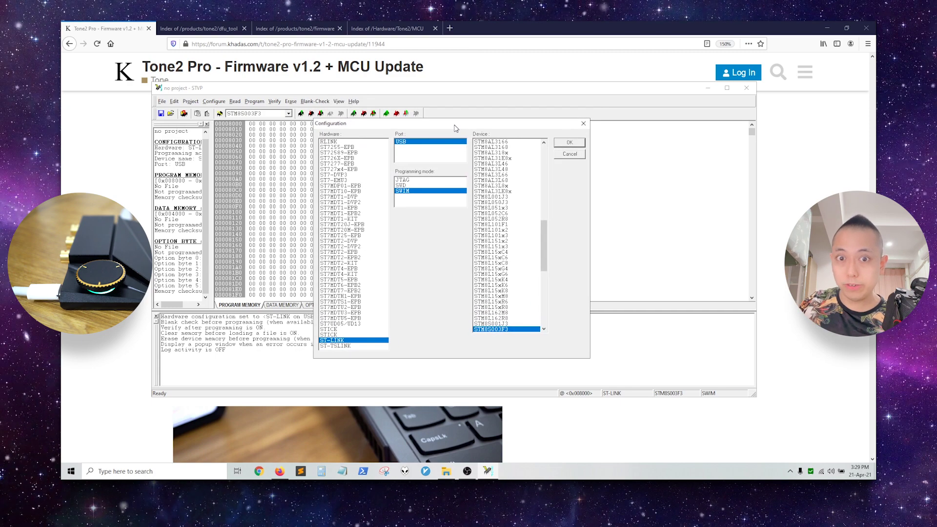
pyautogui.click(571, 143)
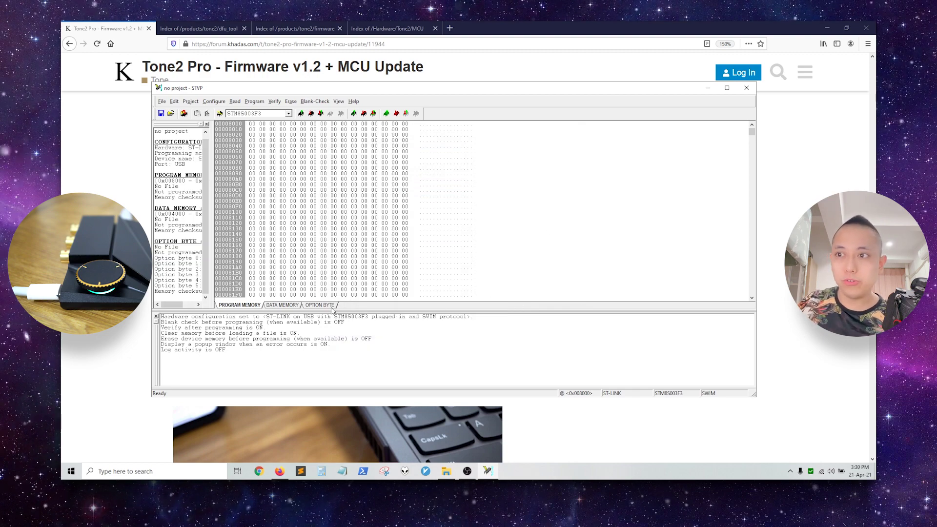
# - Verify ROP shows Read Out Protection OFF in the option bytes, then return to program memory
pyautogui.click(320, 305)
pyautogui.click(390, 147)
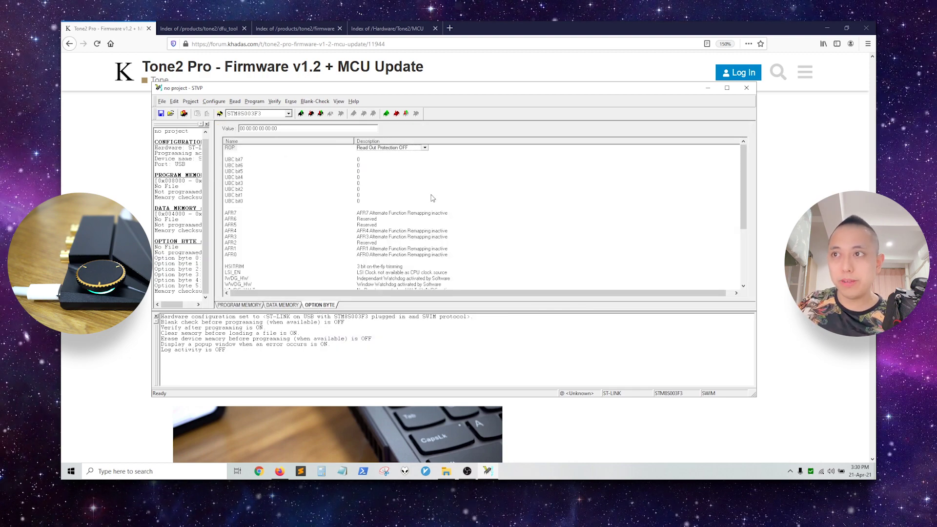
pyautogui.click(425, 148)
pyautogui.click(426, 150)
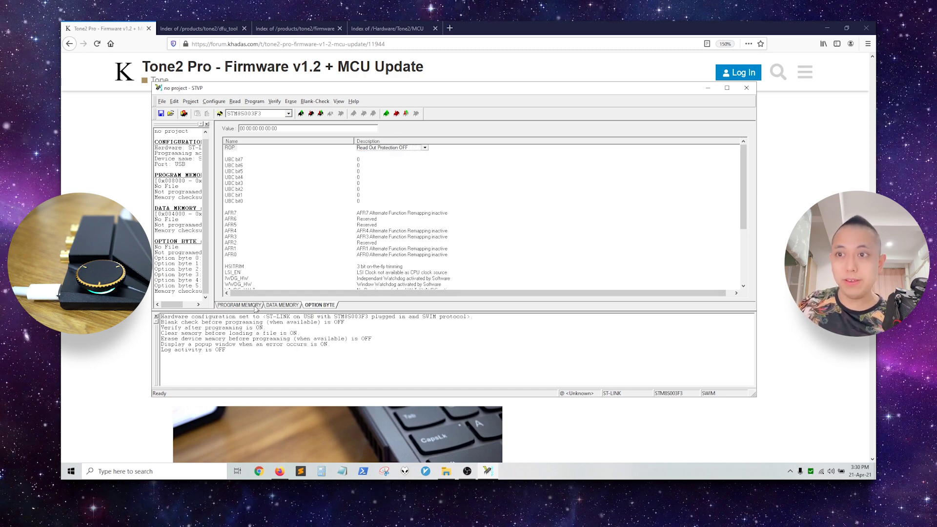
pyautogui.click(239, 305)
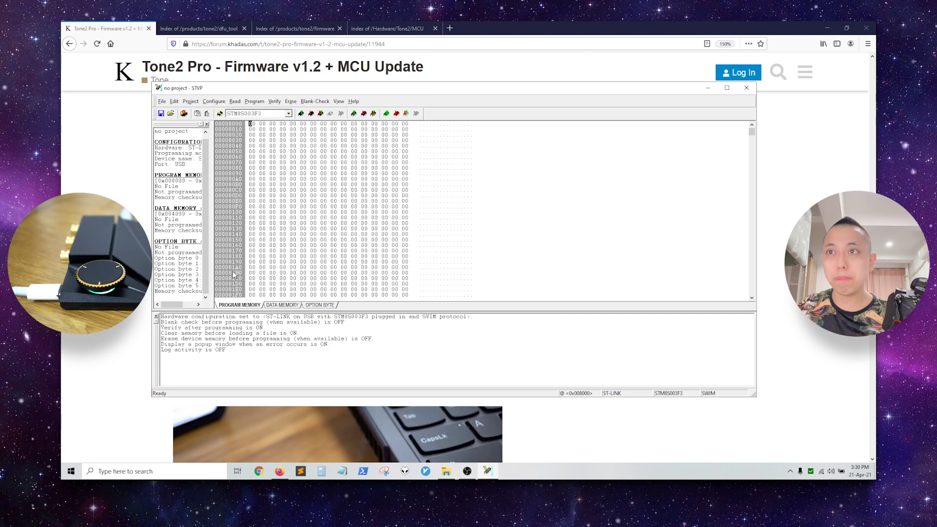
pyautogui.click(130, 327)
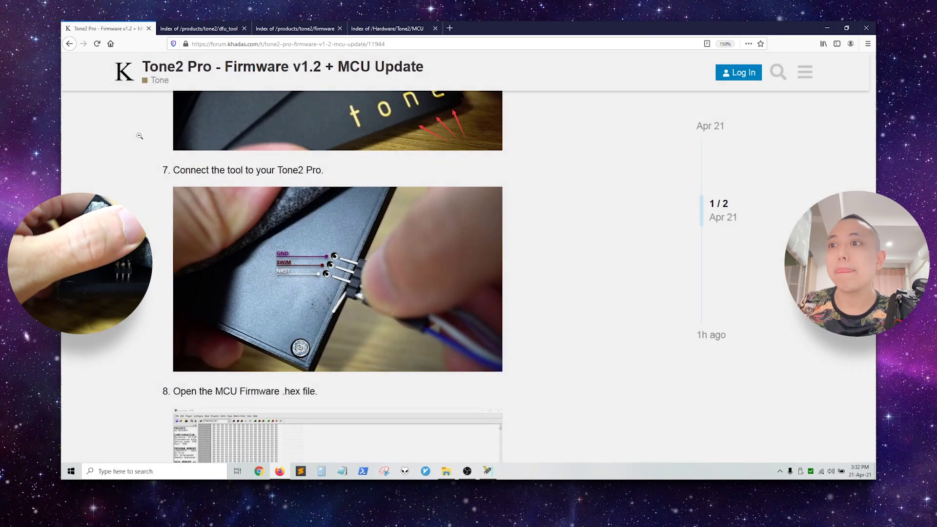
# - Scroll the guide to step 8, open the MCU firmware folder, and relaunch ST Visual Programmer
pyautogui.scroll(-3, 432, 244)
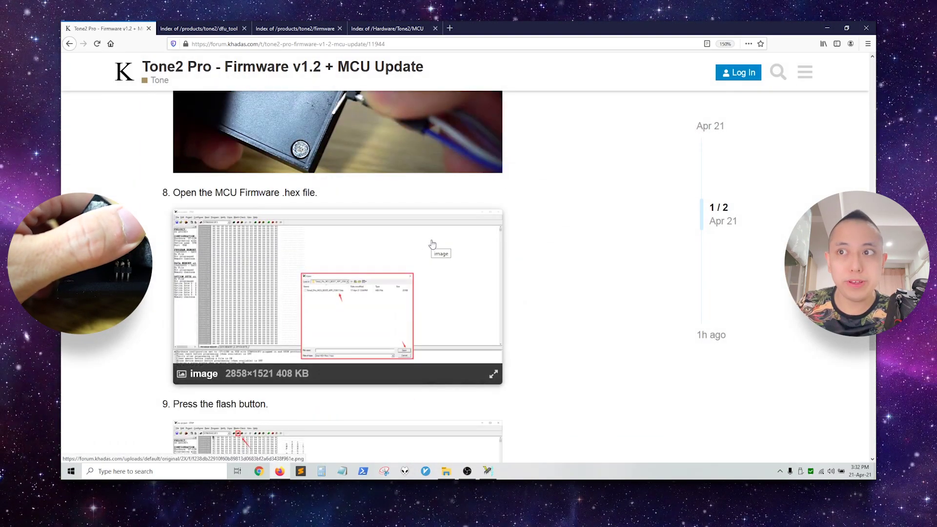
pyautogui.click(446, 471)
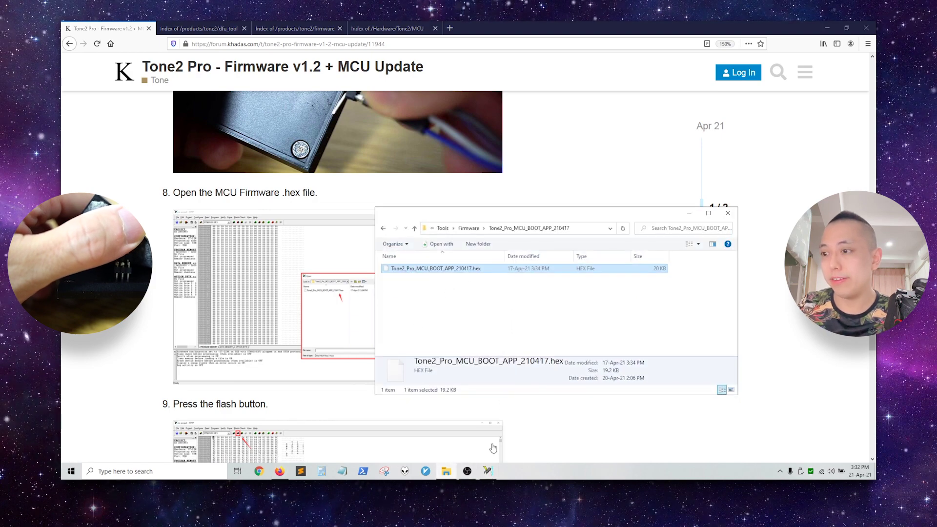
pyautogui.doubleClick(455, 268)
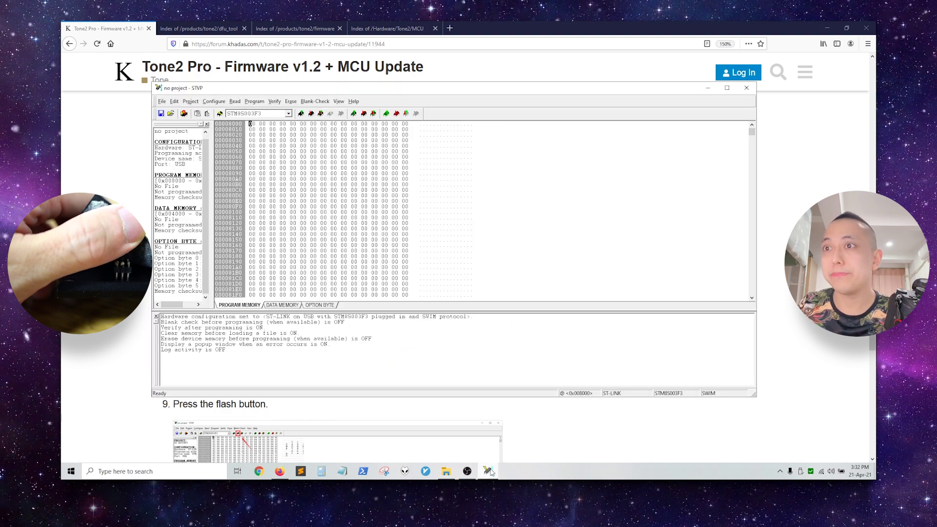
# - Load Tone2_Pro_MCU_BOOT_APP_210417.hex into program memory
pyautogui.click(170, 113)
pyautogui.click(440, 223)
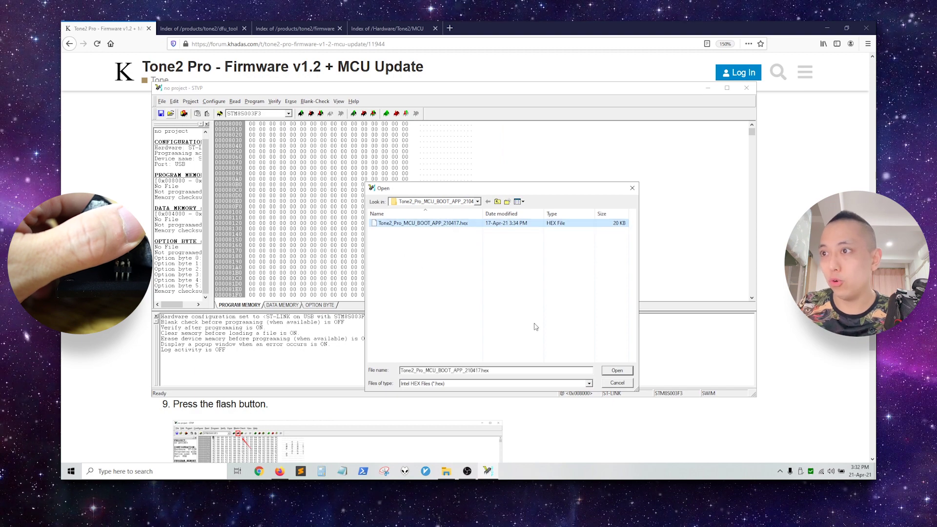
pyautogui.click(610, 371)
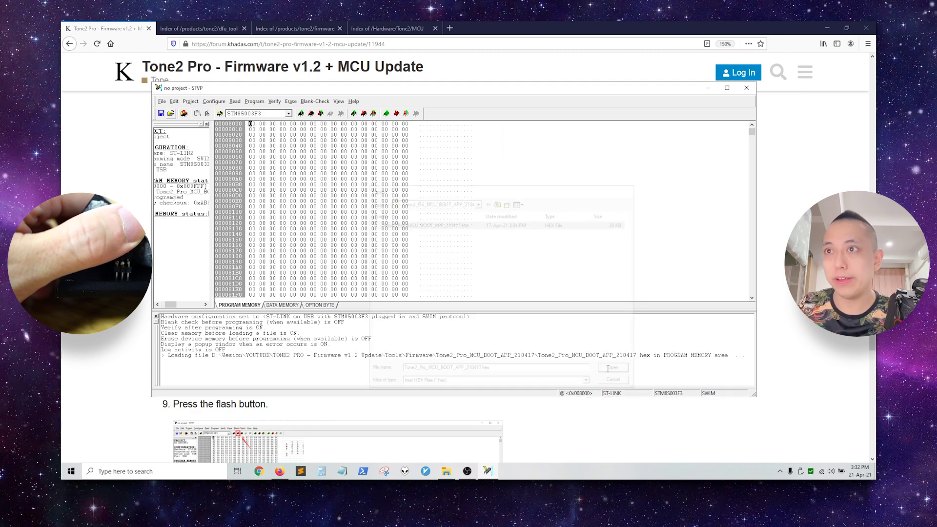
# - Check the guide, then program the loaded firmware to the MCU and verify it
pyautogui.click(129, 324)
pyautogui.scroll(-4, 129, 323)
pyautogui.scroll(3, 130, 323)
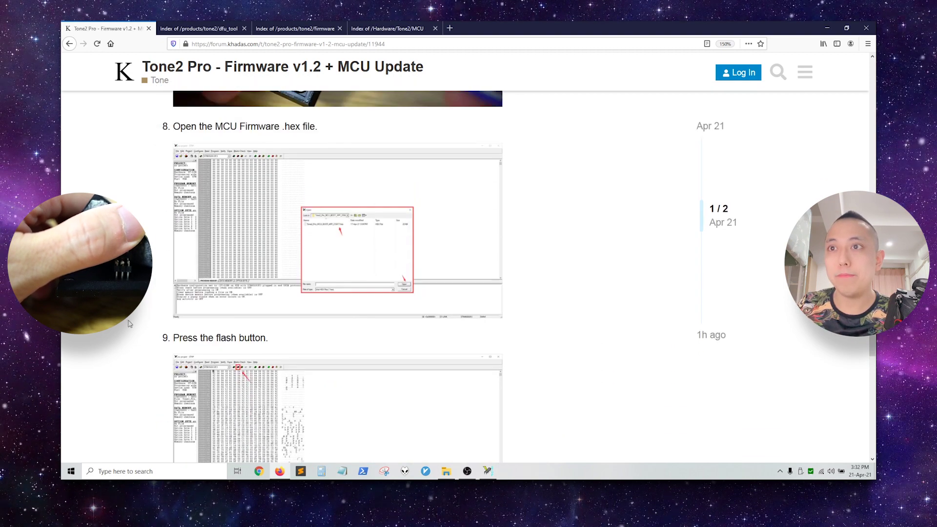
pyautogui.scroll(-3, 130, 324)
pyautogui.click(488, 471)
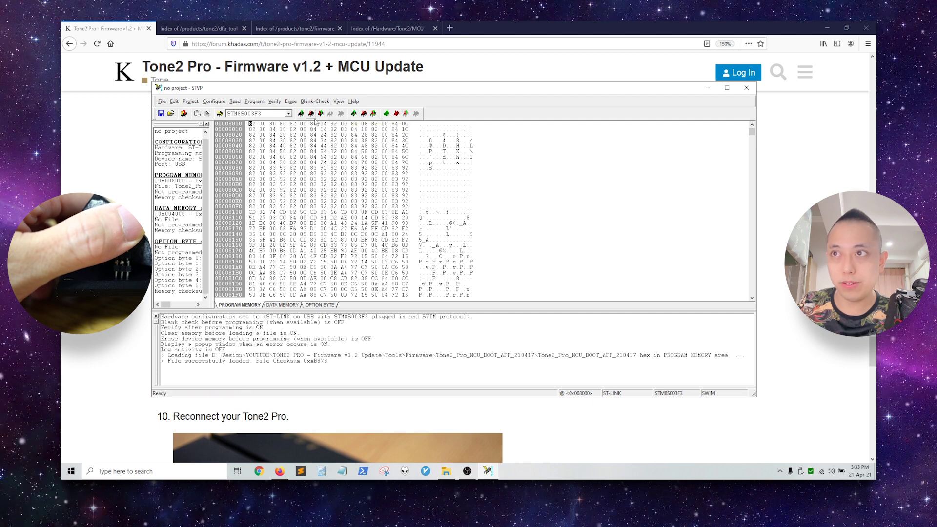
pyautogui.click(312, 116)
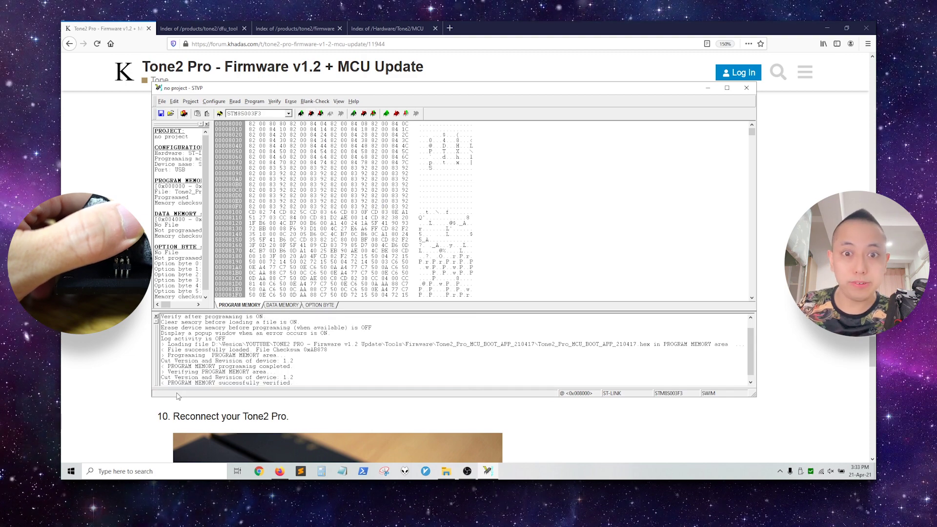
pyautogui.click(130, 418)
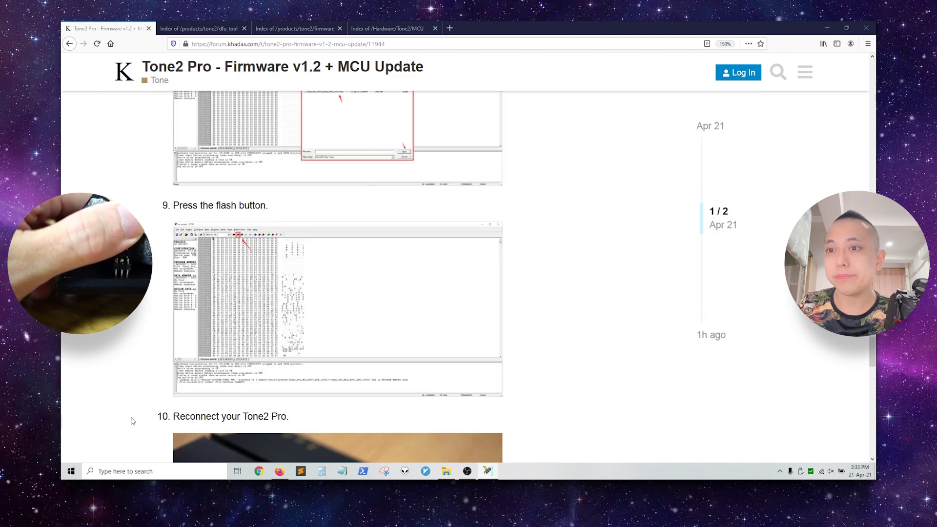
pyautogui.scroll(-4, 341, 348)
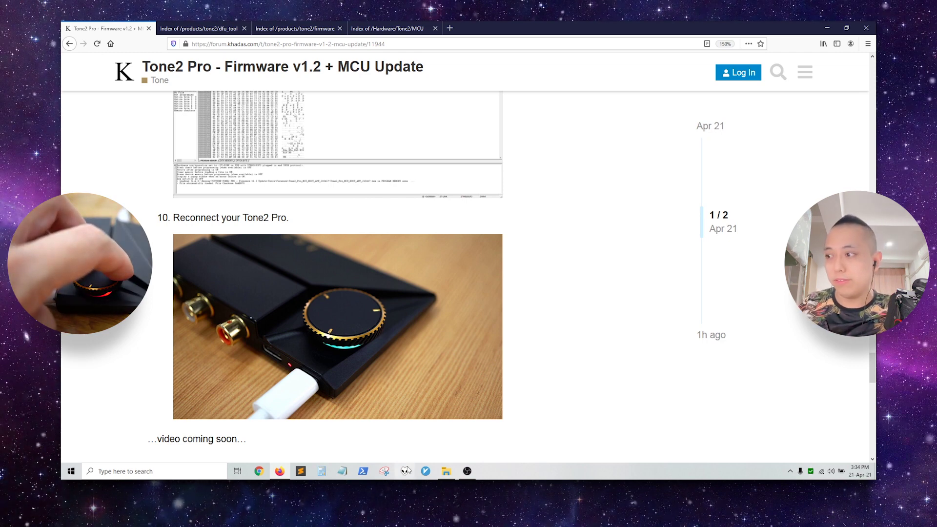
# - Launch foobar2000 from the taskbar
pyautogui.click(404, 471)
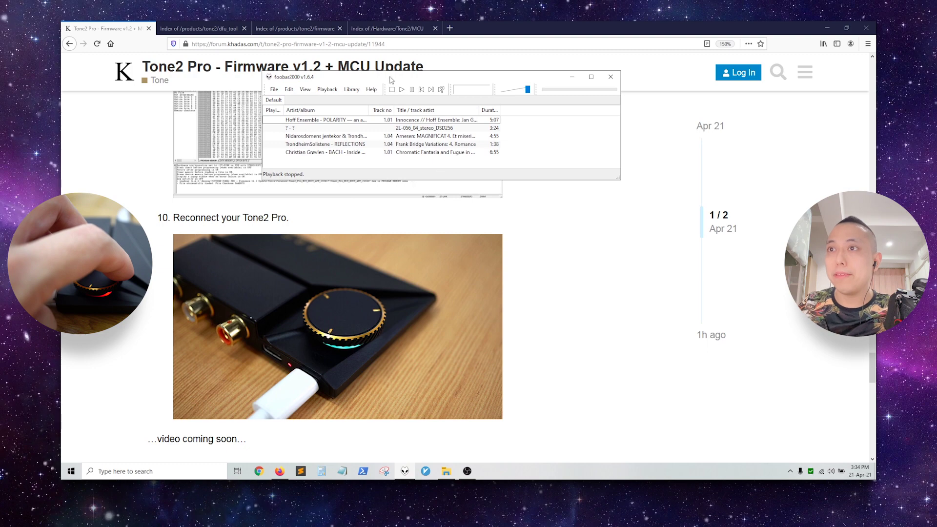
# - Minimize Firefox and Explorer, then play Hoff Ensemble's DSD256 track 'Innocence' in foobar2000
pyautogui.moveTo(390, 81); pyautogui.dragTo(423, 236)
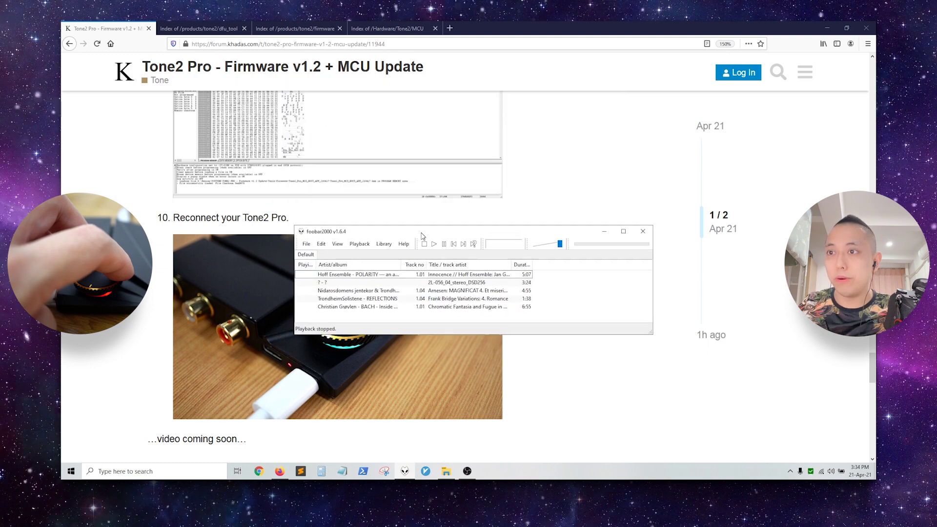
pyautogui.click(827, 29)
pyautogui.click(689, 213)
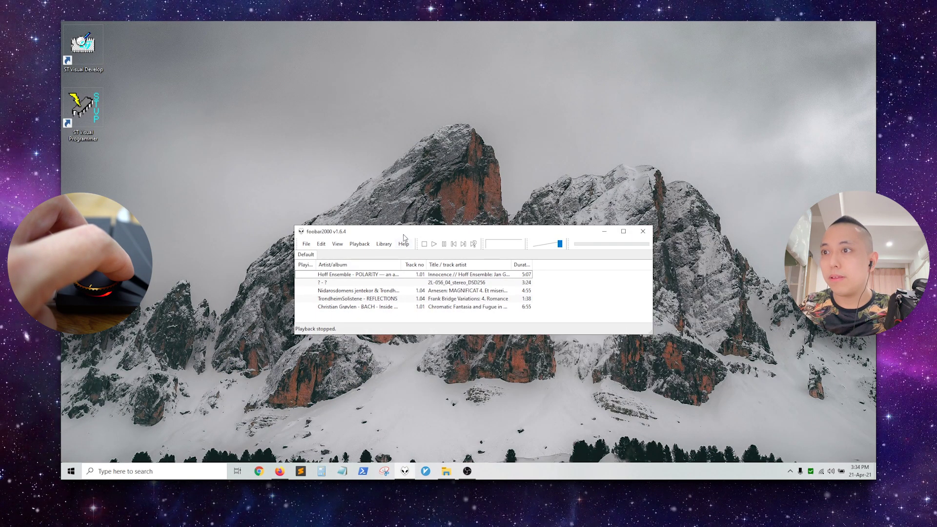
pyautogui.moveTo(406, 234); pyautogui.dragTo(392, 185)
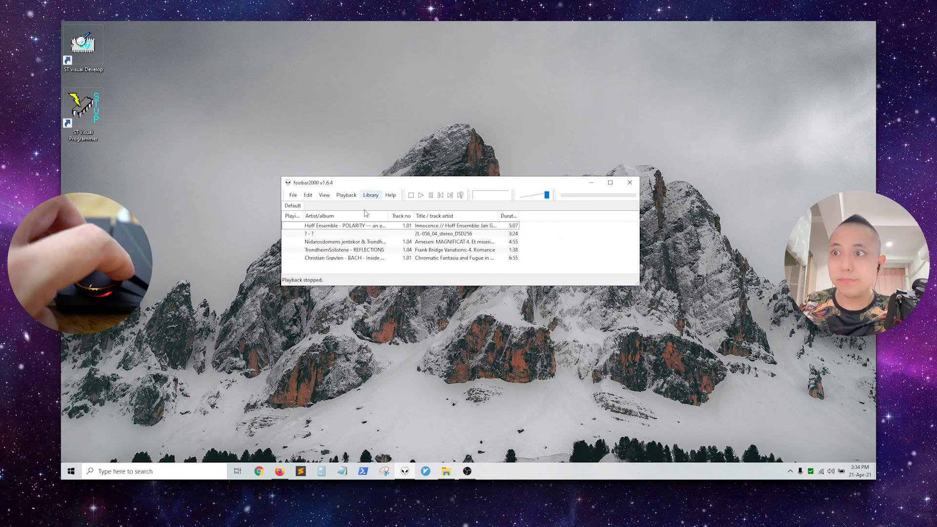
pyautogui.doubleClick(356, 226)
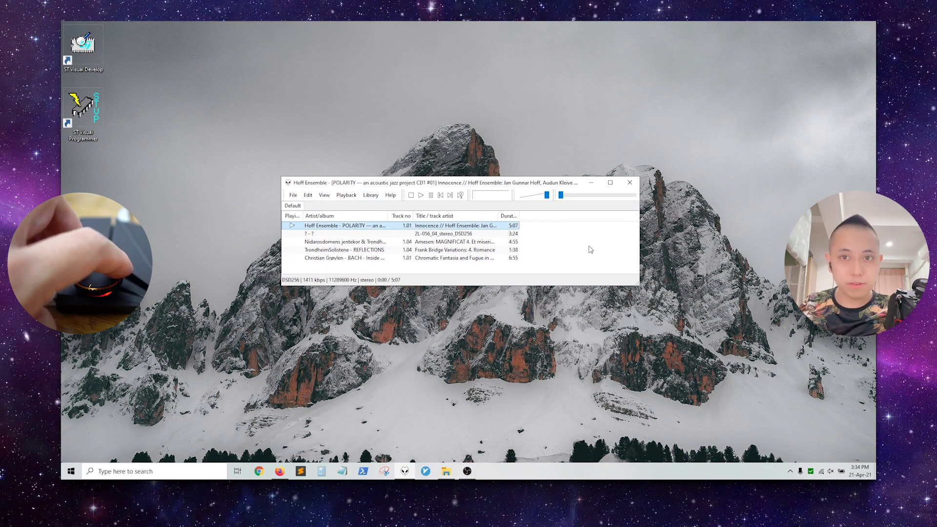